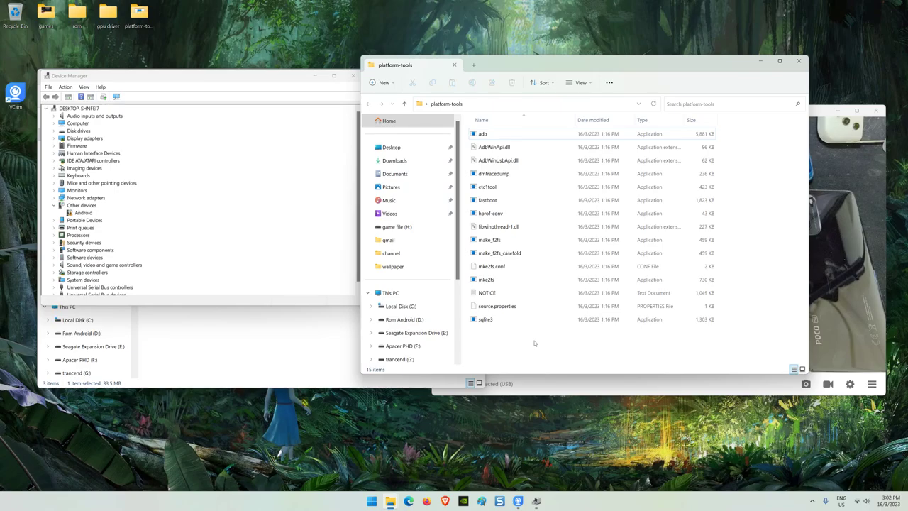
- Open a terminal in the platform-tools folder and run "fastboot devices" to list connected devices
right_click(535, 343)
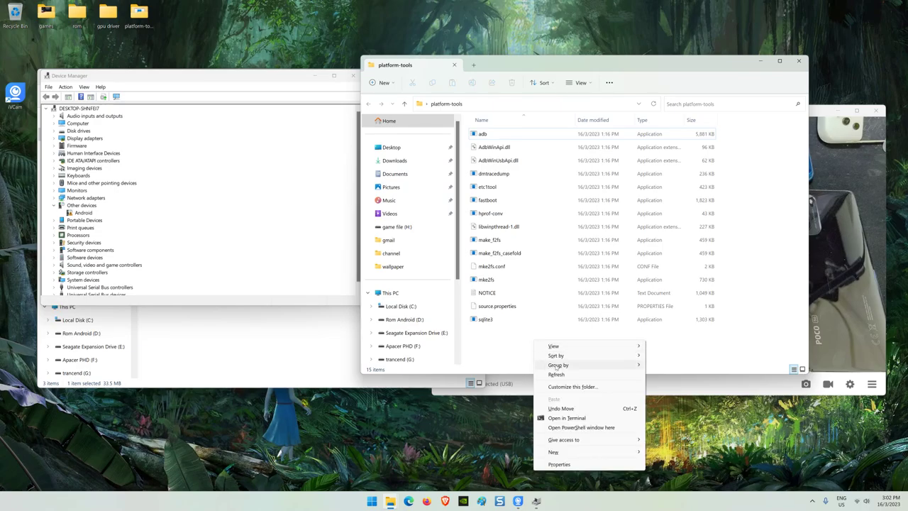
left_click(566, 418)
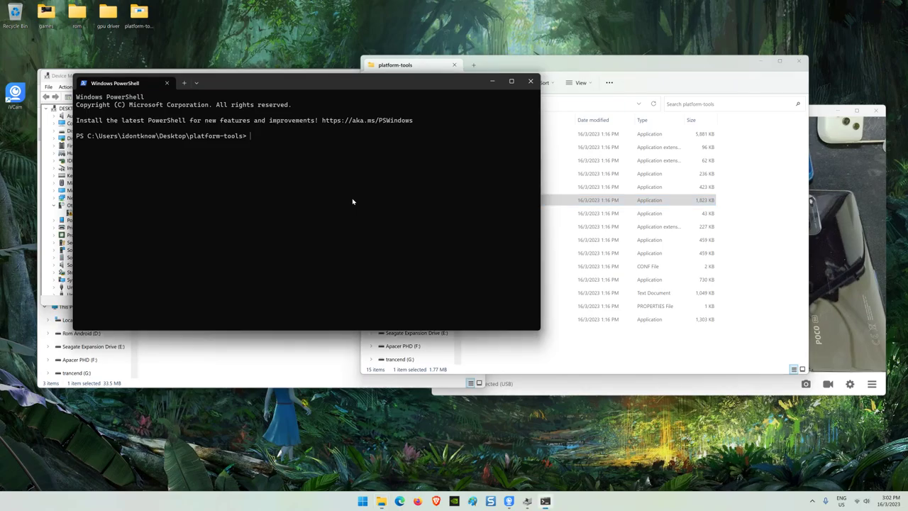
type("fastb")
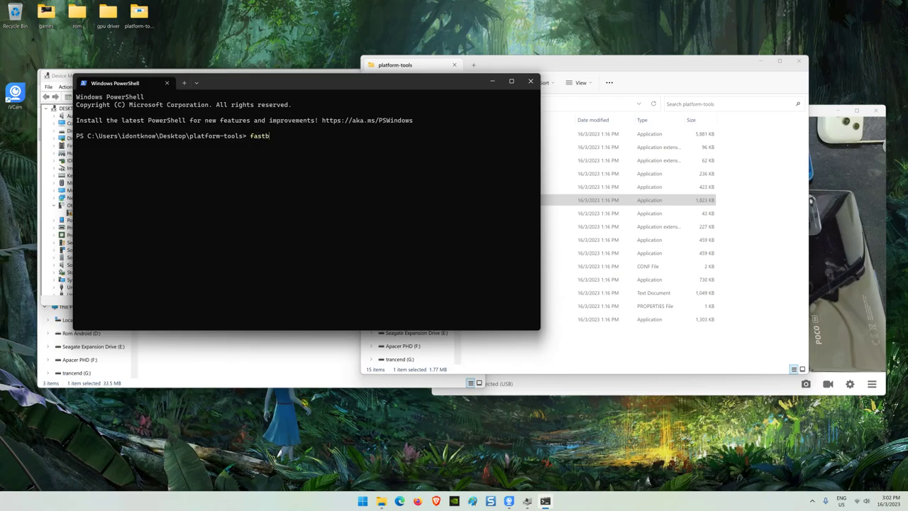
type("oot devices")
key("Return")
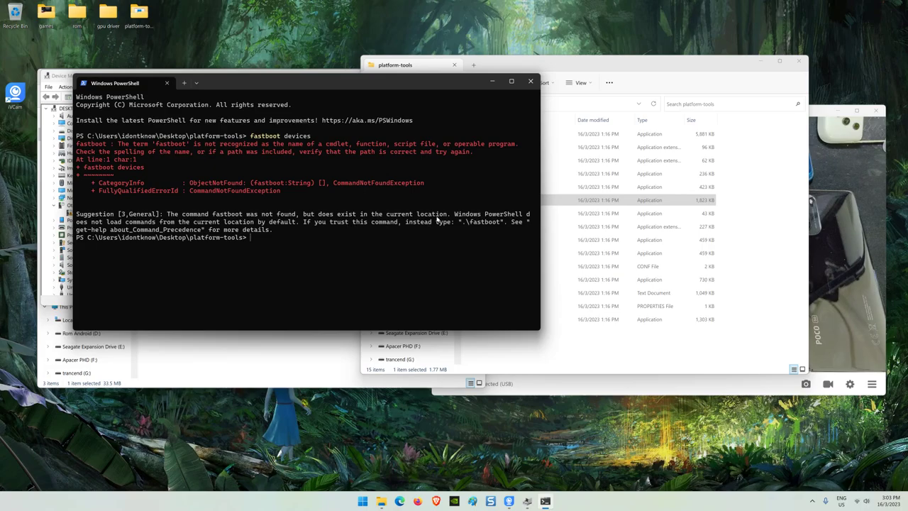
- Close the PowerShell terminal and the platform-tools folder window
left_click(530, 81)
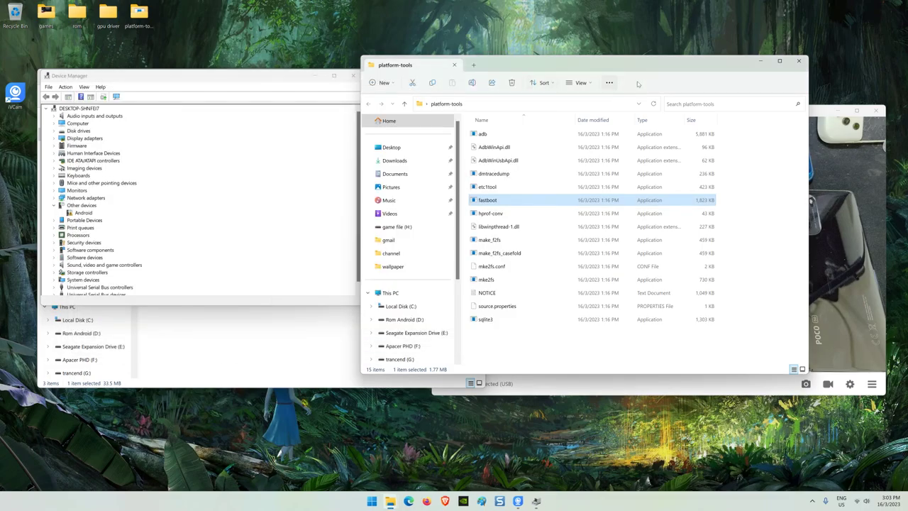
left_click_drag(682, 66, 575, 56)
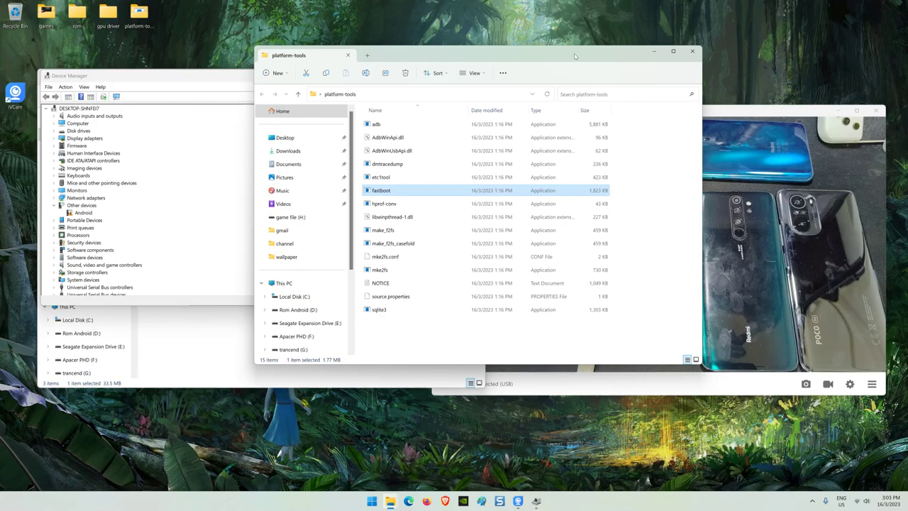
left_click(692, 51)
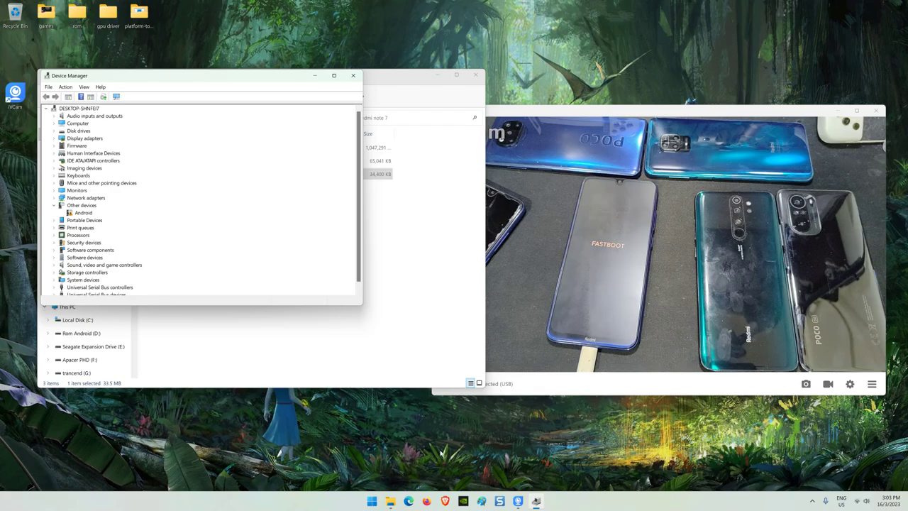
- Switch to Firefox and search Google for "fastboot drivers windows 11"
left_click(427, 500)
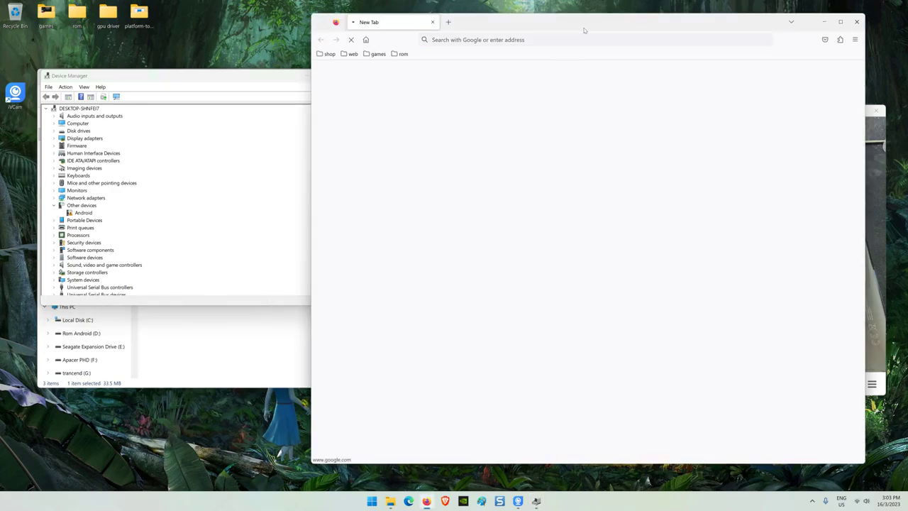
left_click_drag(585, 31, 528, 33)
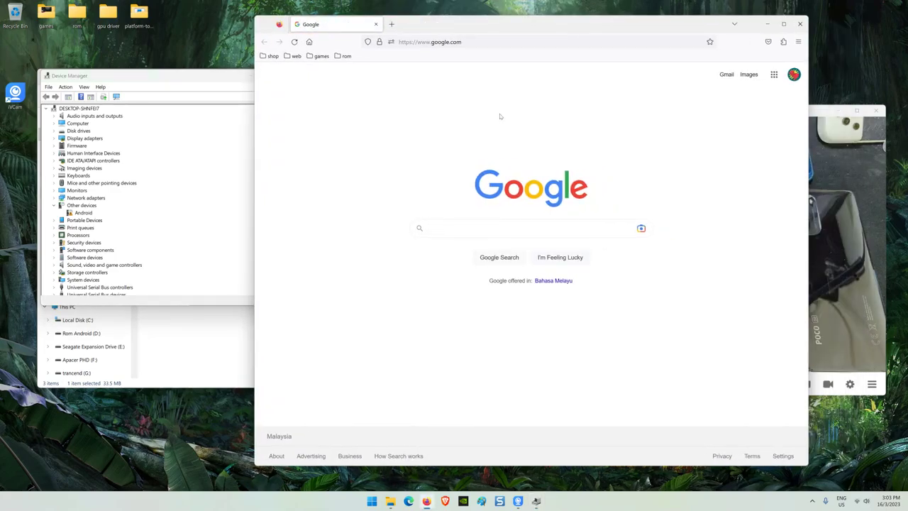
left_click(458, 229)
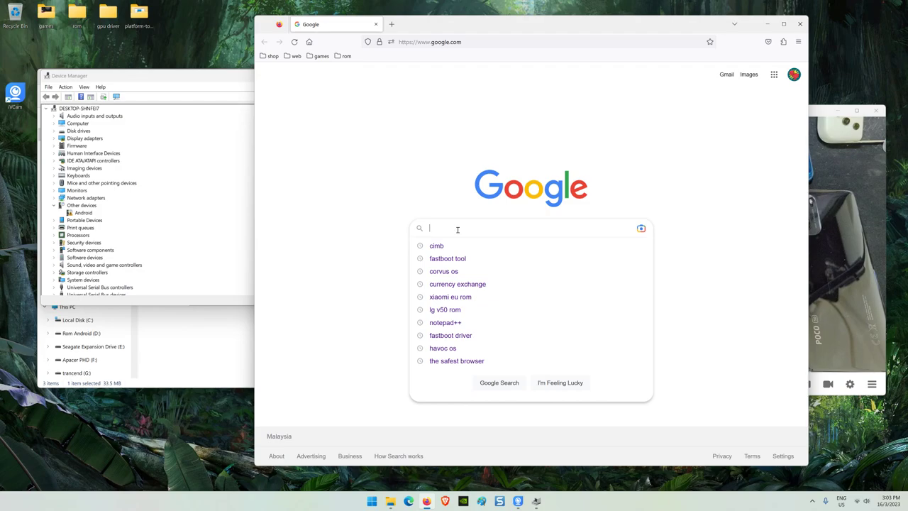
type("fastb")
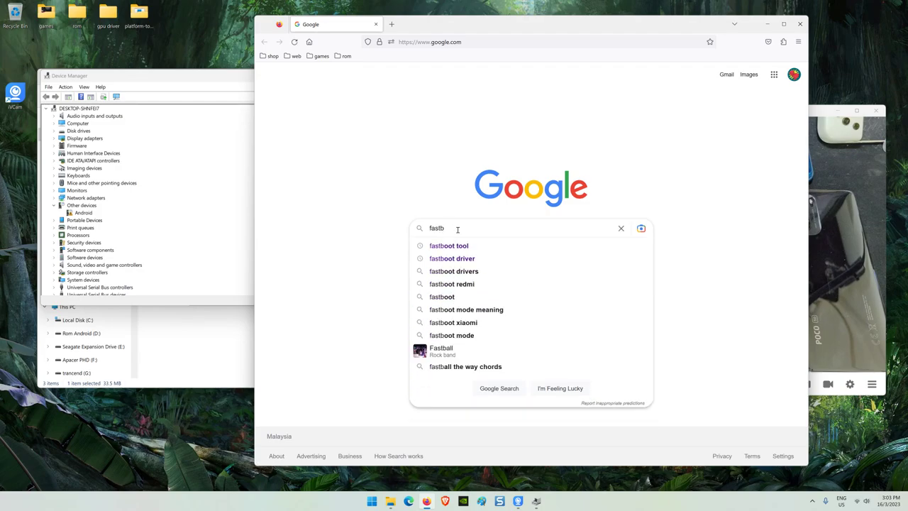
type("oot driver")
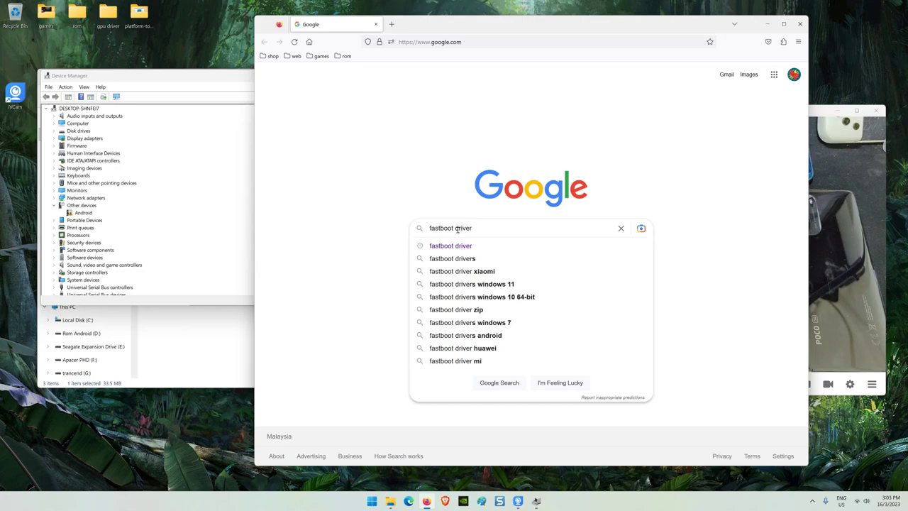
left_click(443, 284)
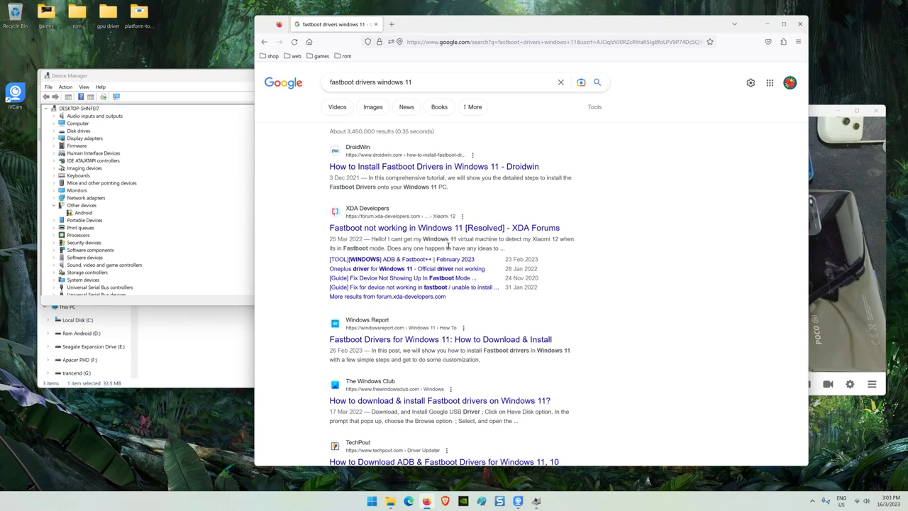
- Read the replies in the XDA Forums thread "Fastboot not working in Windows 11", and return to the search results
left_click(445, 229)
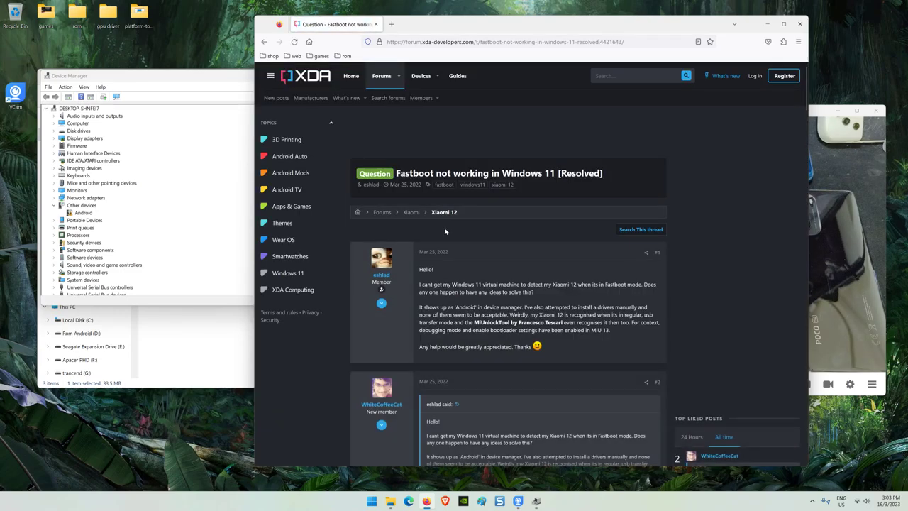
scroll(446, 230, "down", 4)
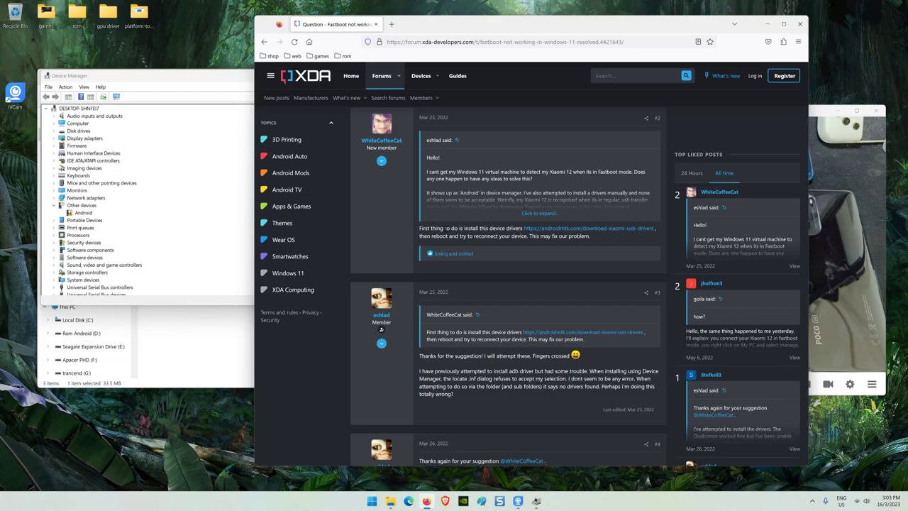
scroll(508, 284, "down", 1)
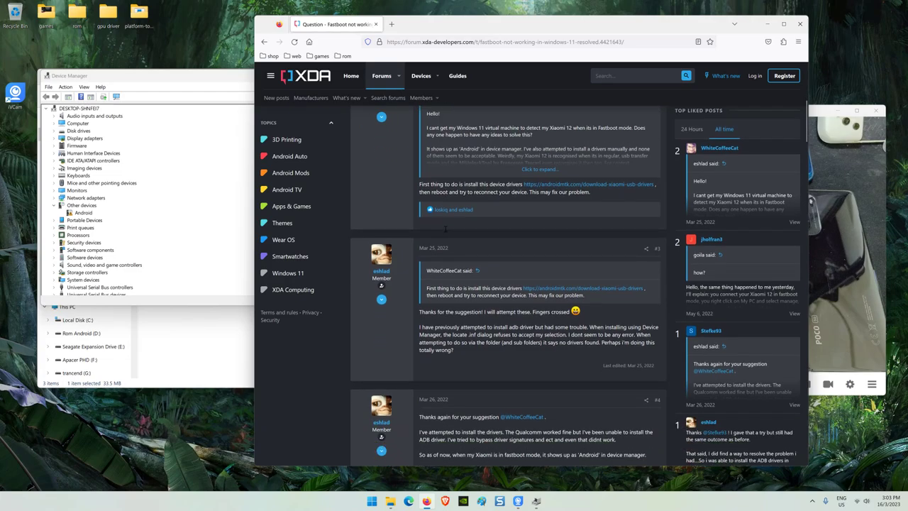
key("alt+Left")
- Open the Droidwin guide on installing Fastboot drivers in Windows 11 and read its introduction
left_click(418, 166)
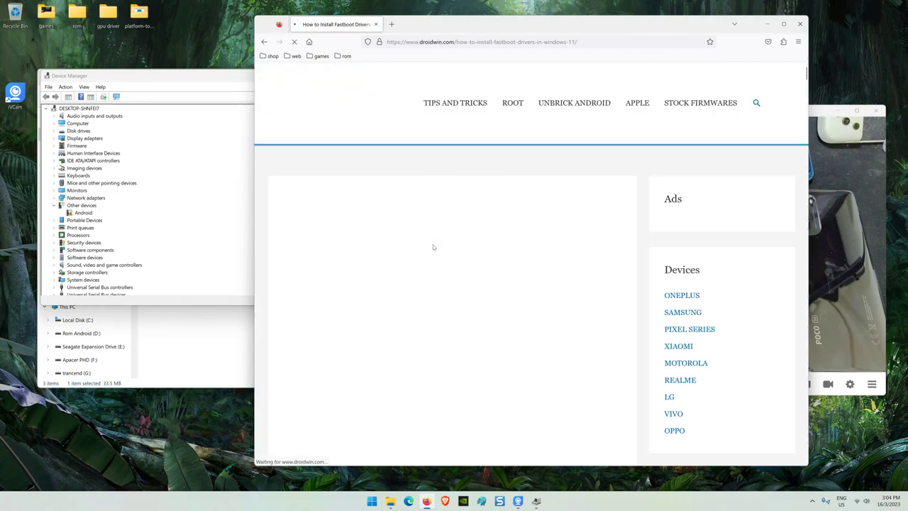
scroll(432, 247, "down", 2)
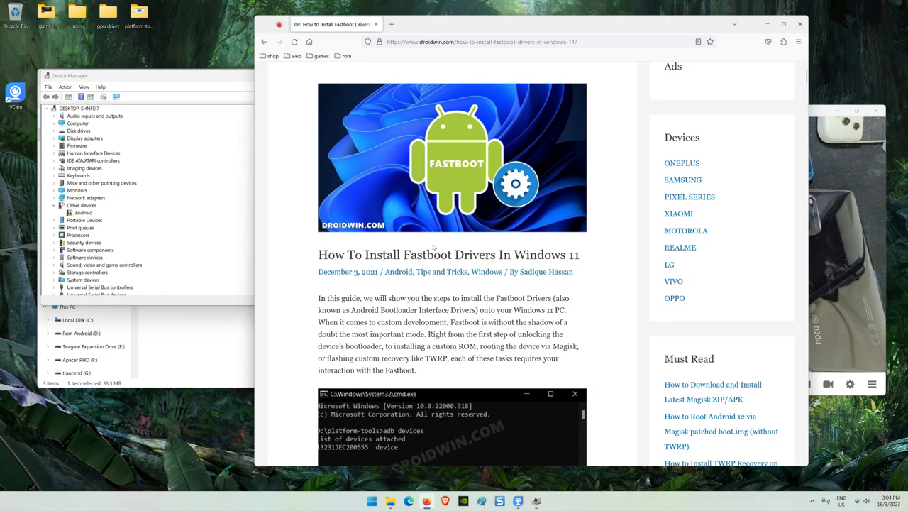
scroll(432, 246, "down", 3)
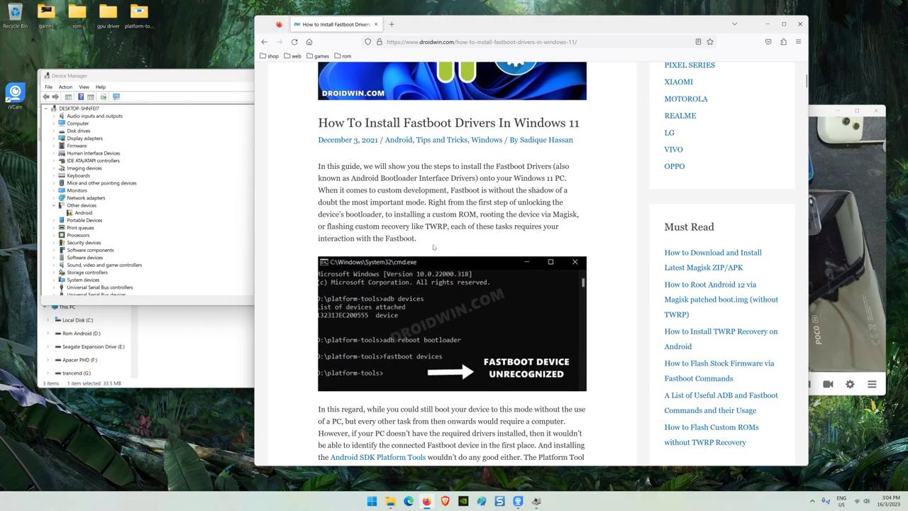
scroll(433, 247, "down", 2)
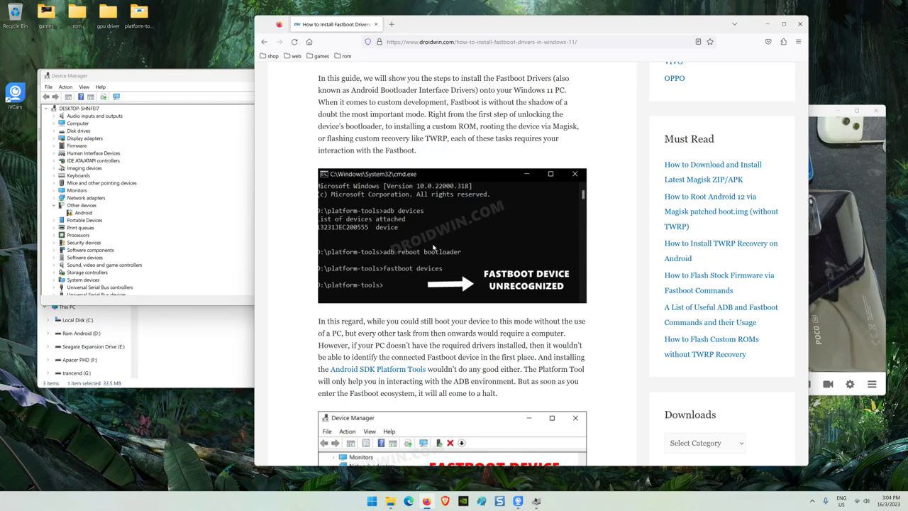
scroll(434, 247, "down", 2)
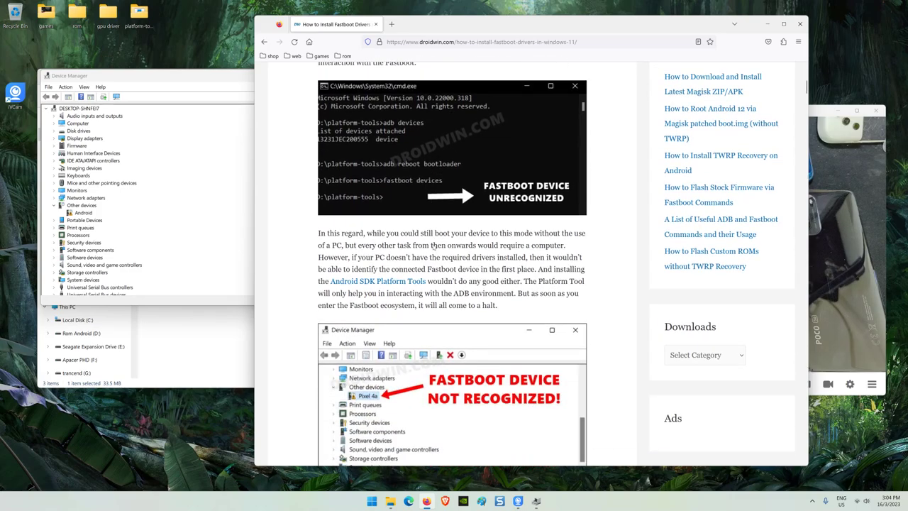
scroll(434, 247, "down", 3)
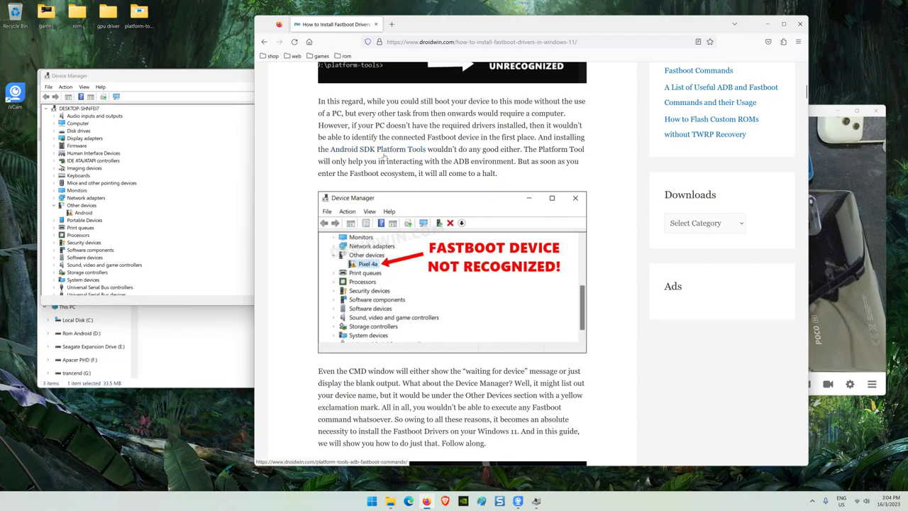
- Follow the guide's Android SDK Platform Tools link and read the ADB and Fastboot commands article through its prerequisites
left_click(389, 151)
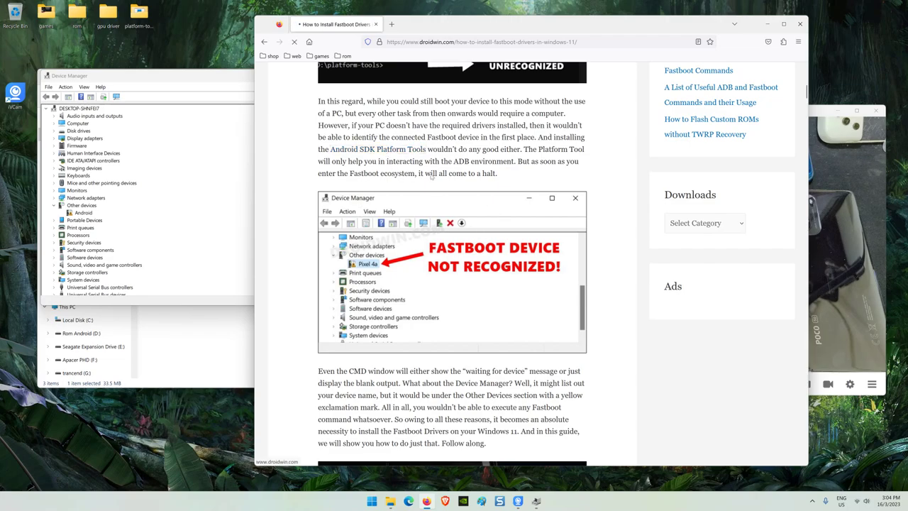
scroll(529, 196, "down", 3)
scroll(529, 196, "down", 1)
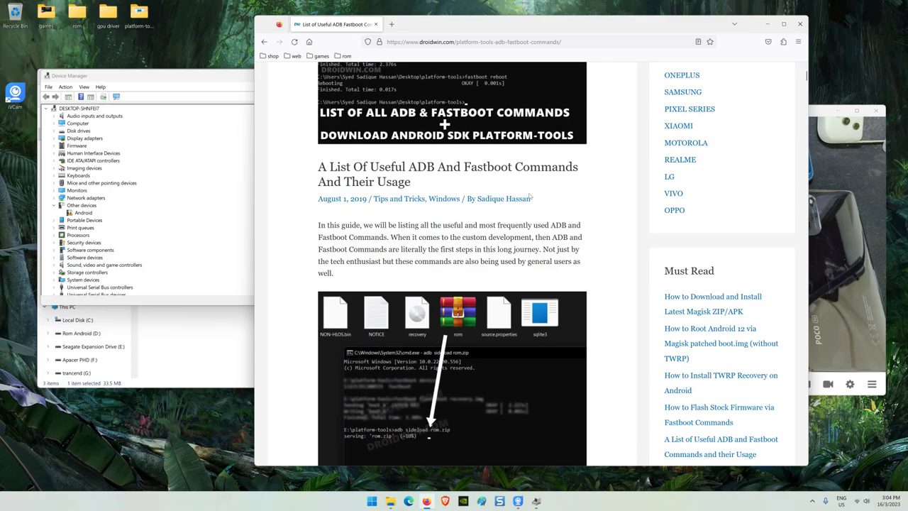
scroll(529, 196, "down", 8)
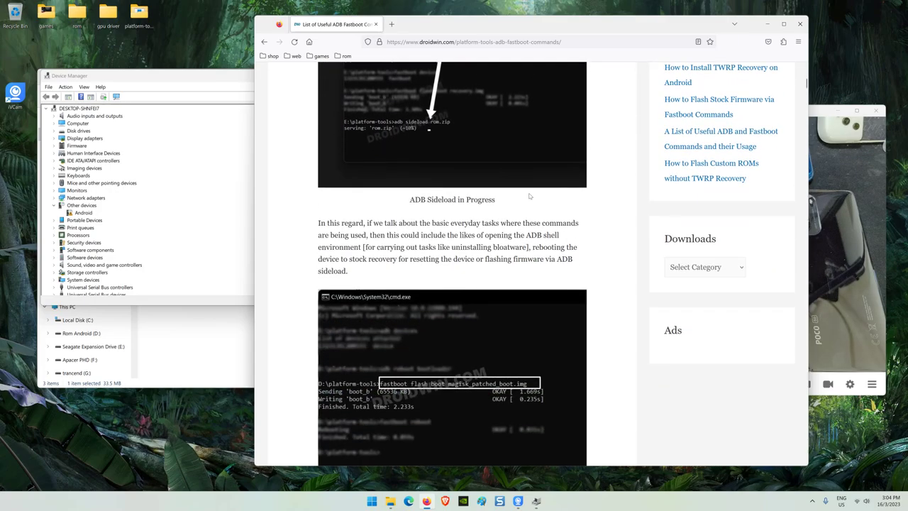
scroll(529, 197, "down", 14)
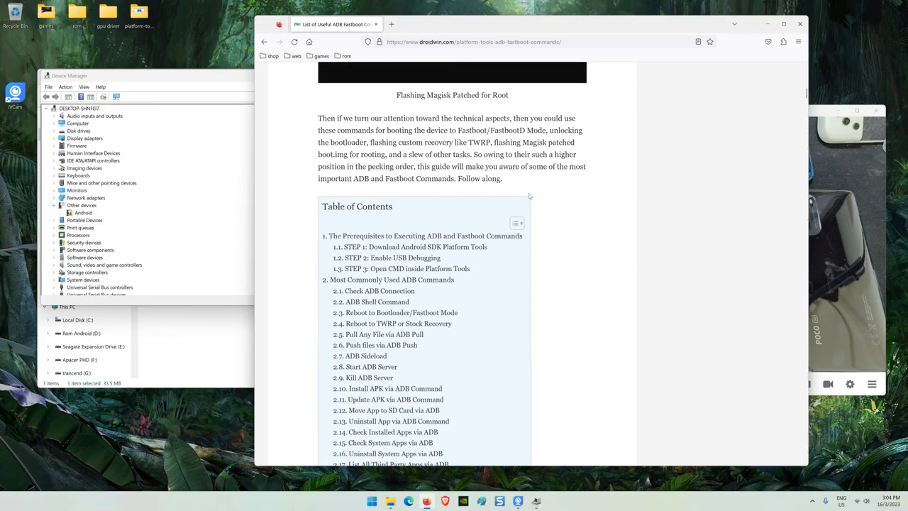
scroll(529, 196, "down", 6)
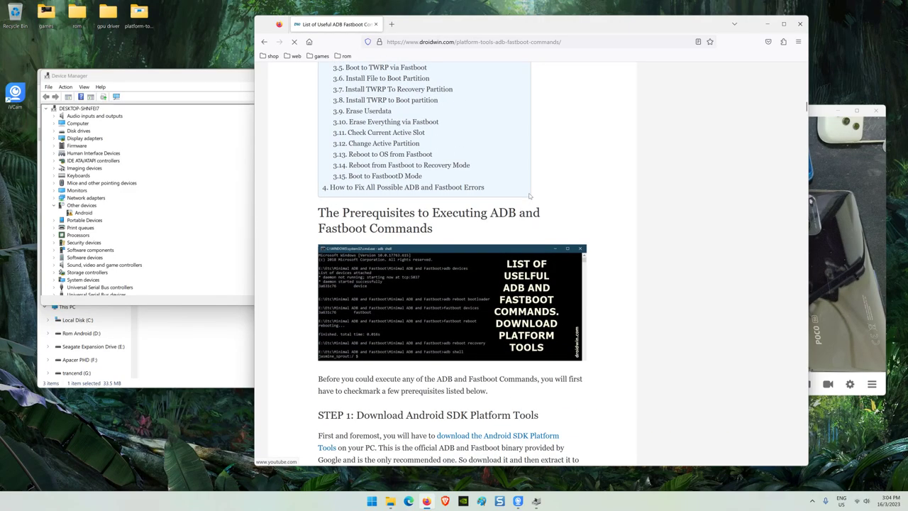
scroll(530, 197, "down", 6)
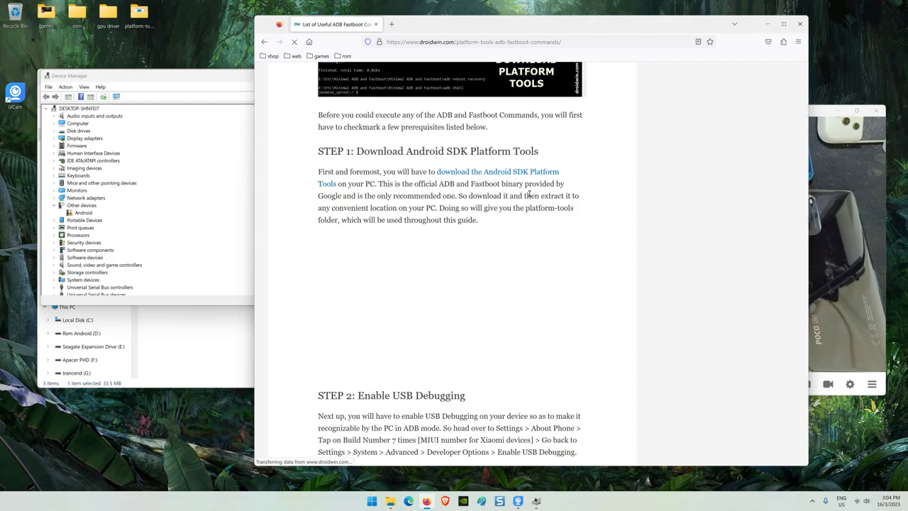
- Open the linked Android SDK Platform Tools download article and examine its table of contents
left_click(139, 18)
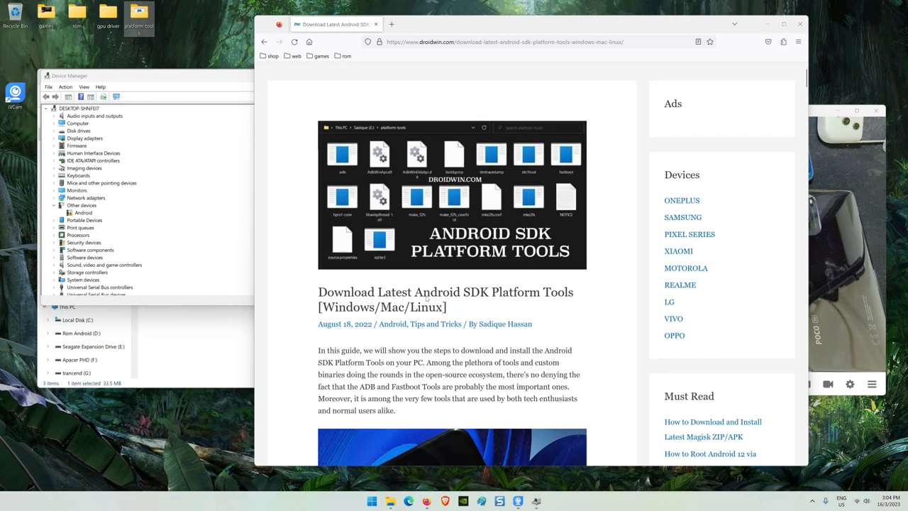
scroll(427, 299, "down", 10)
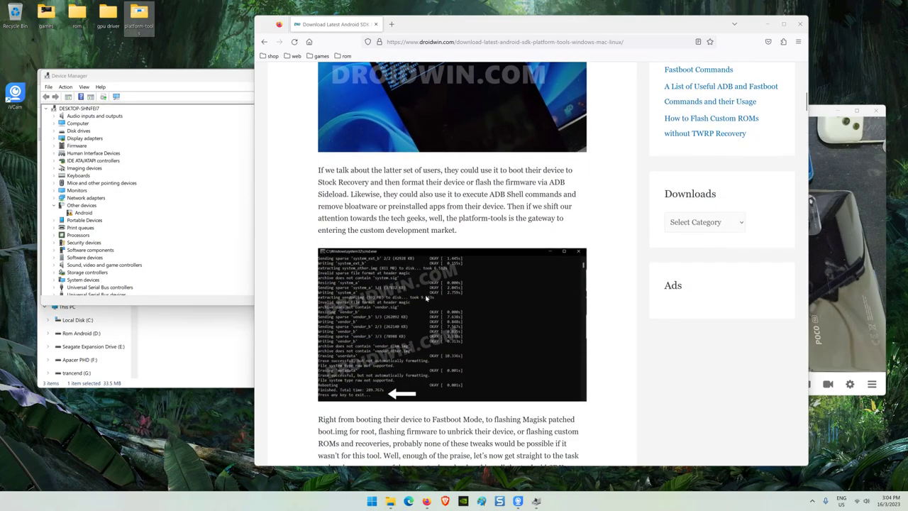
scroll(426, 299, "down", 5)
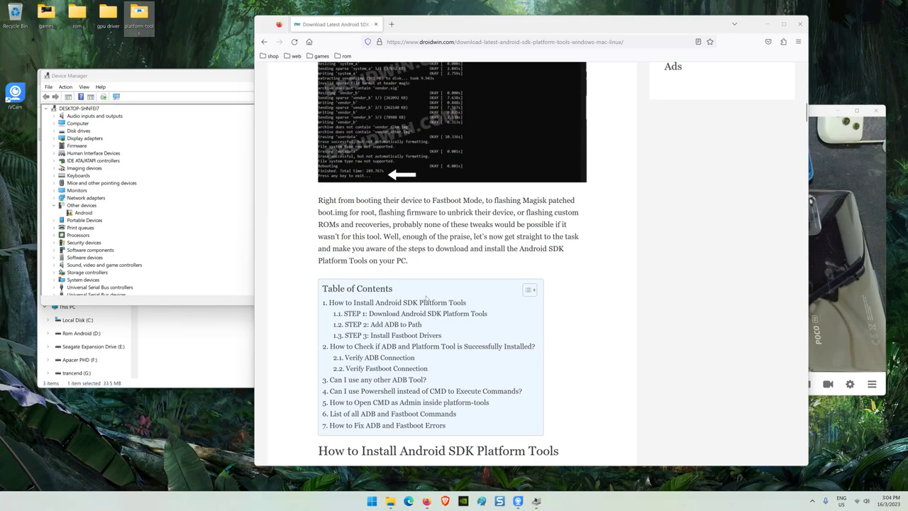
- Return to the Google results for "fastboot drivers windows 11" and look through the other driver guides
key("alt+Left")
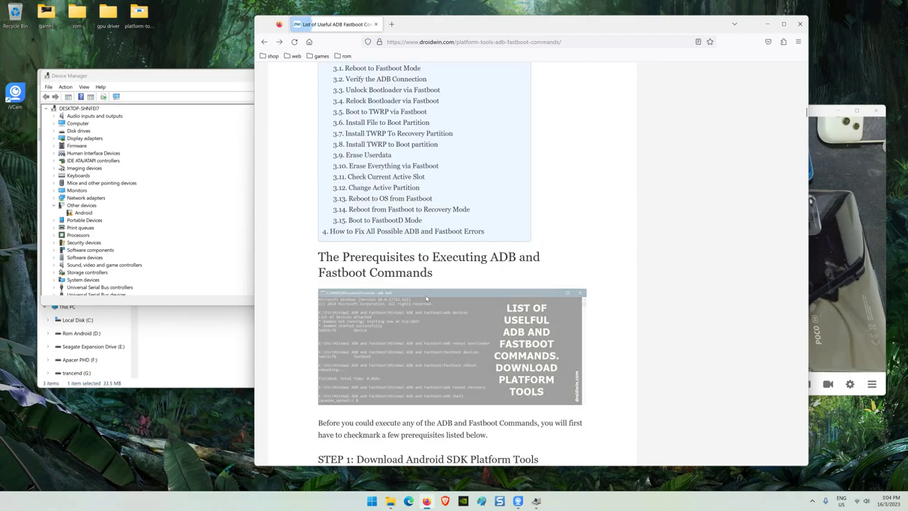
key("alt+Left")
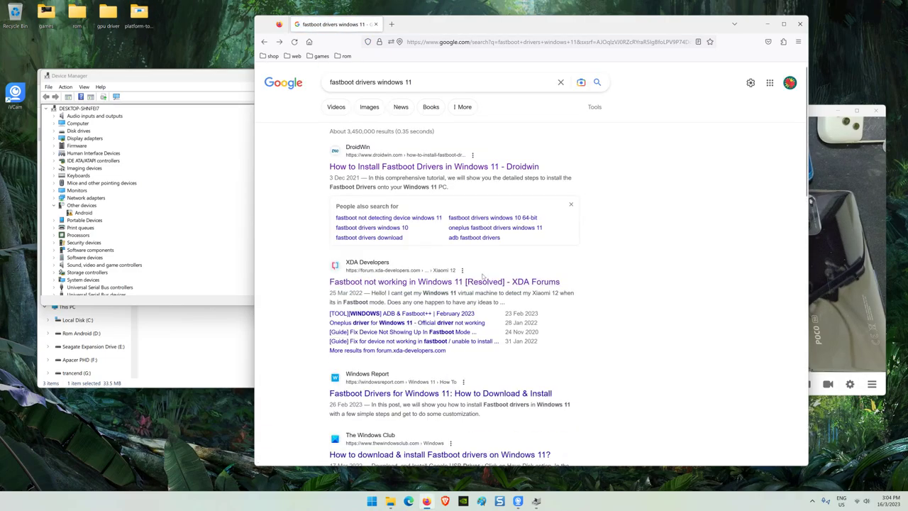
scroll(483, 276, "down", 3)
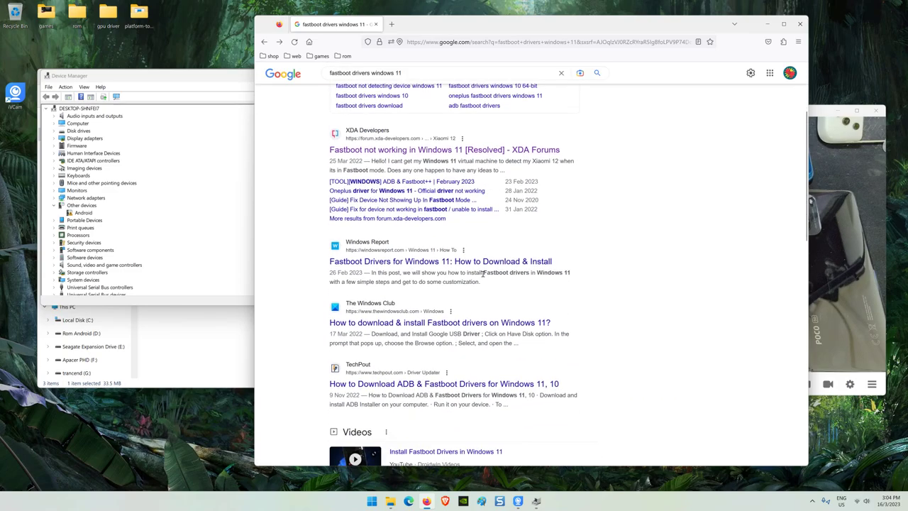
scroll(482, 273, "up", 3)
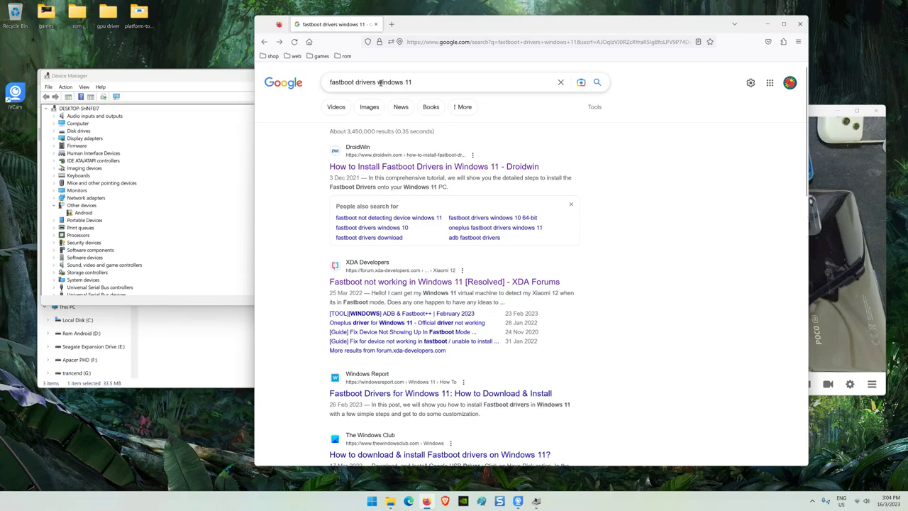
- Search Google for "fastboot drivers" and open the XDA thread "[OFFICIAL][TOOL][WINDOWS] ADB, Fastboot and Drivers"
left_click_drag(378, 82, 415, 83)
key("BackSpace")
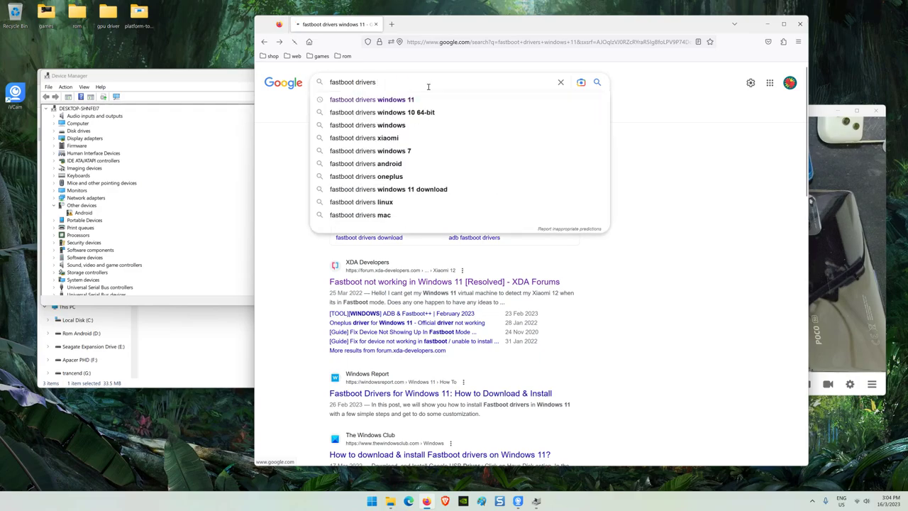
key("Return")
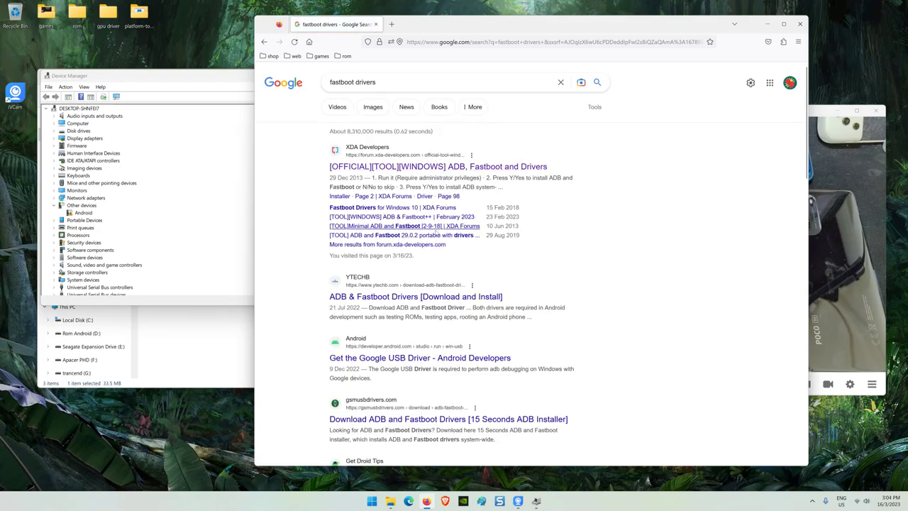
left_click(423, 168)
- Read through the thread's install process and notes, and download installer version 1.4.3 from the XDA mirror
scroll(516, 205, "down", 5)
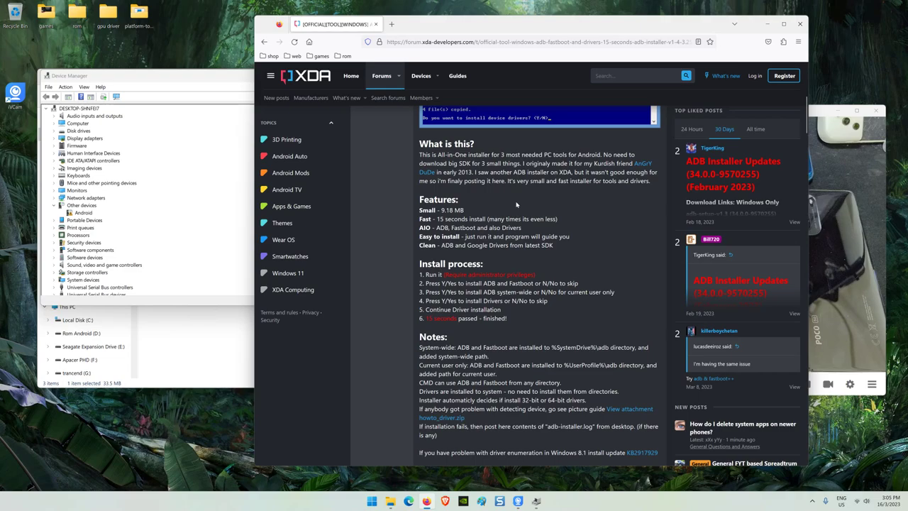
scroll(516, 204, "down", 3)
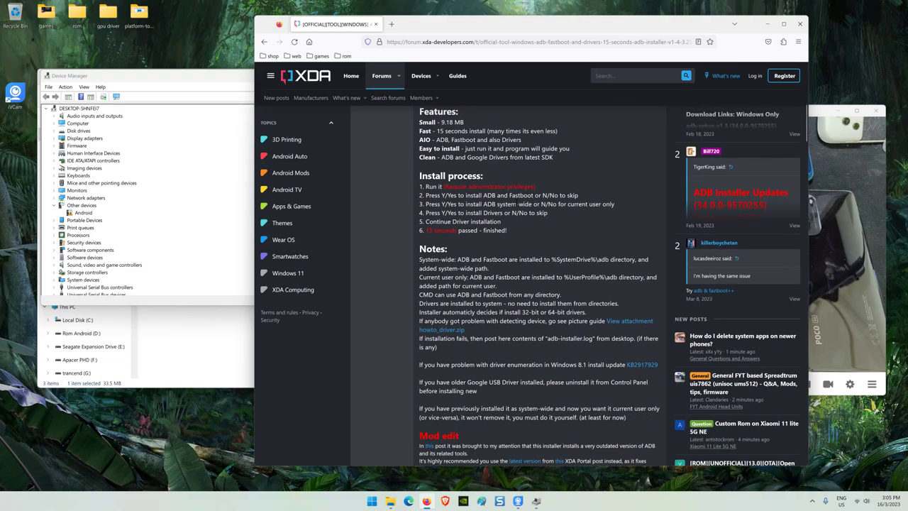
scroll(517, 202, "down", 2)
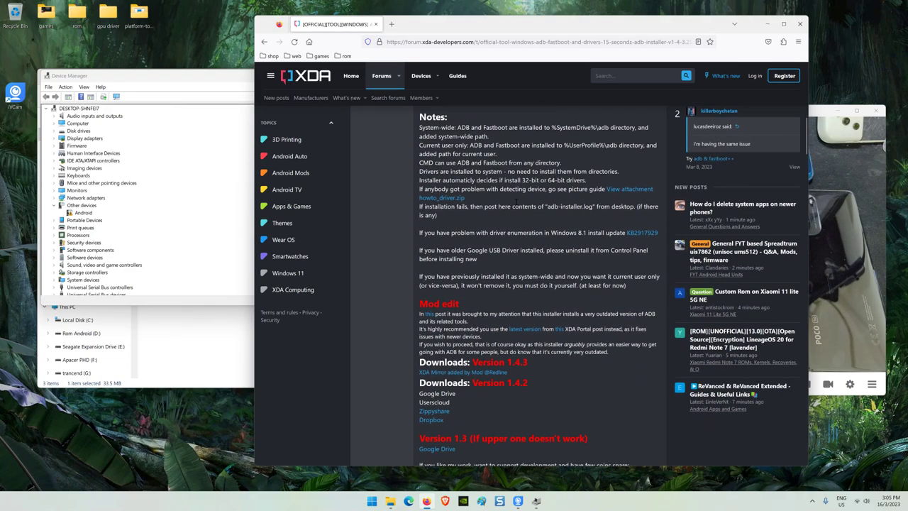
scroll(499, 257, "down", 2)
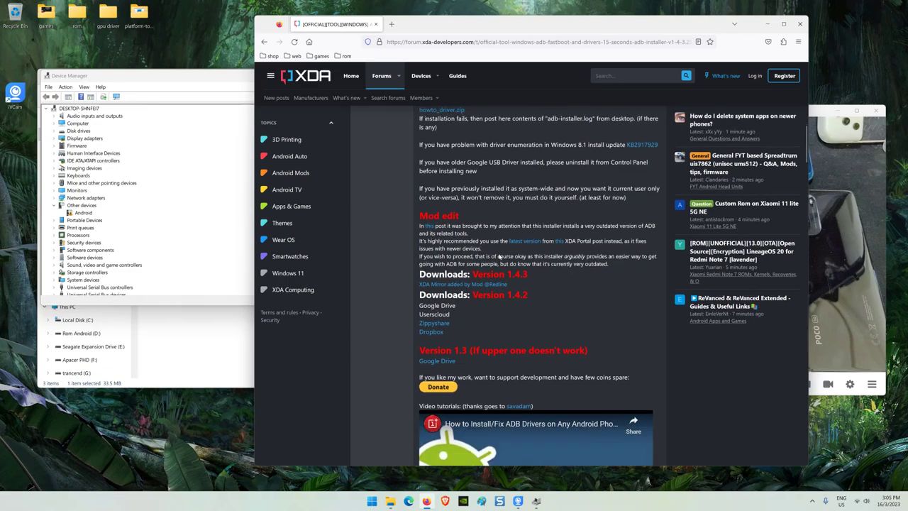
left_click(453, 285)
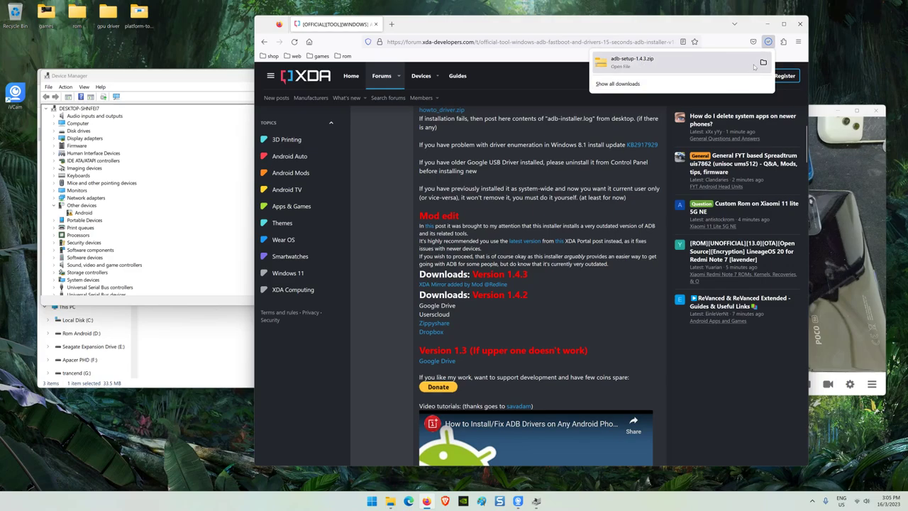
- Extract the downloaded adb-setup-1.4.3 archive in the Downloads folder and open the extracted folder
left_click(676, 88)
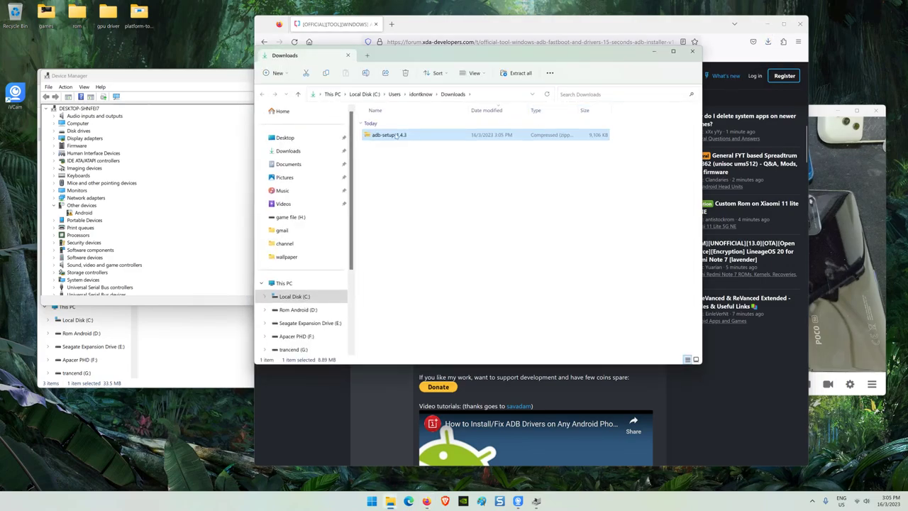
right_click(398, 137)
left_click(428, 213)
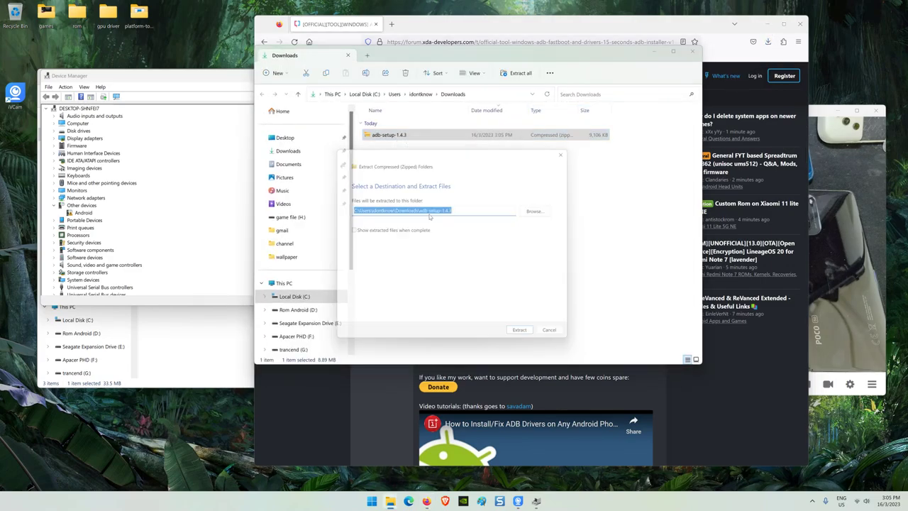
left_click(527, 337)
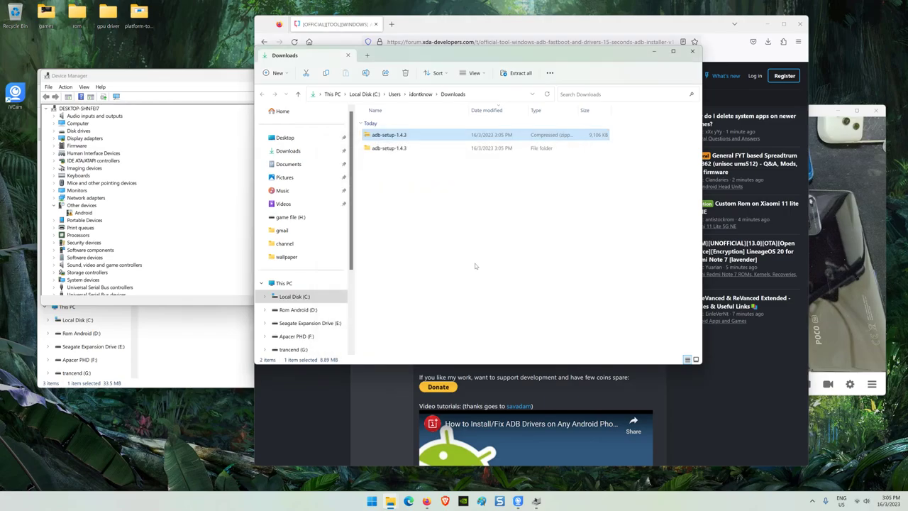
double_click(388, 149)
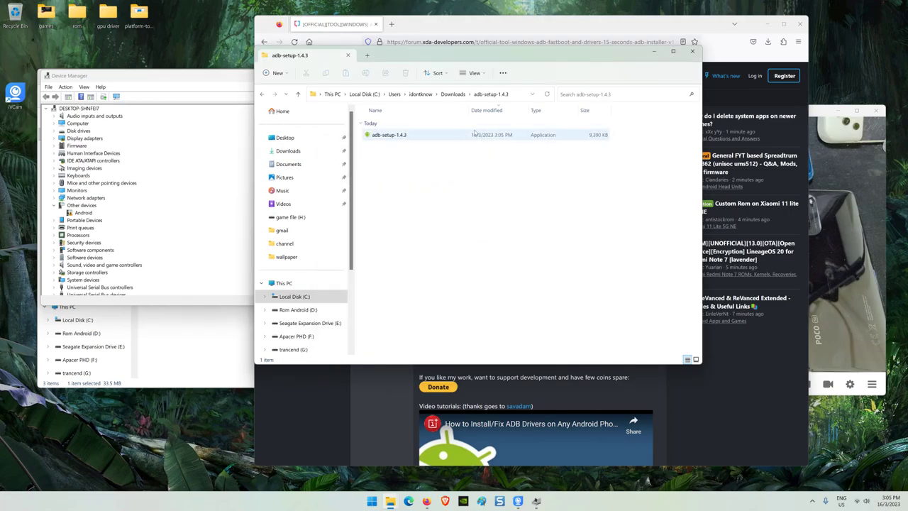
- Run adb-setup-1.4.3 with administrator permission, answering y to installing ADB and Fastboot, system-wide installation, and the device drivers
left_click(769, 24)
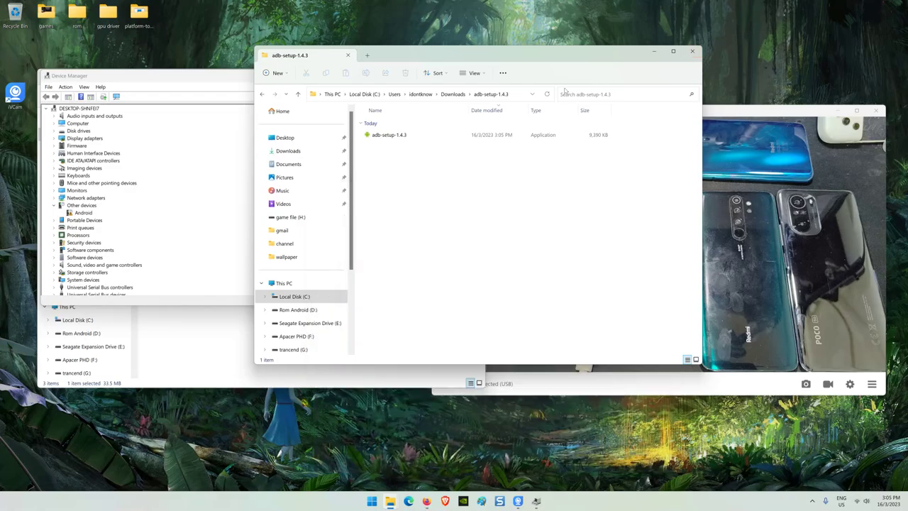
double_click(387, 135)
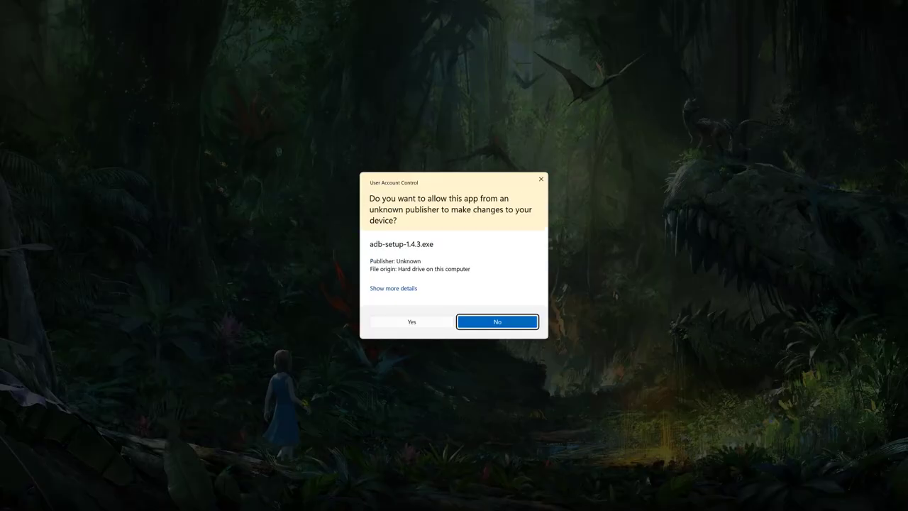
key("alt+y")
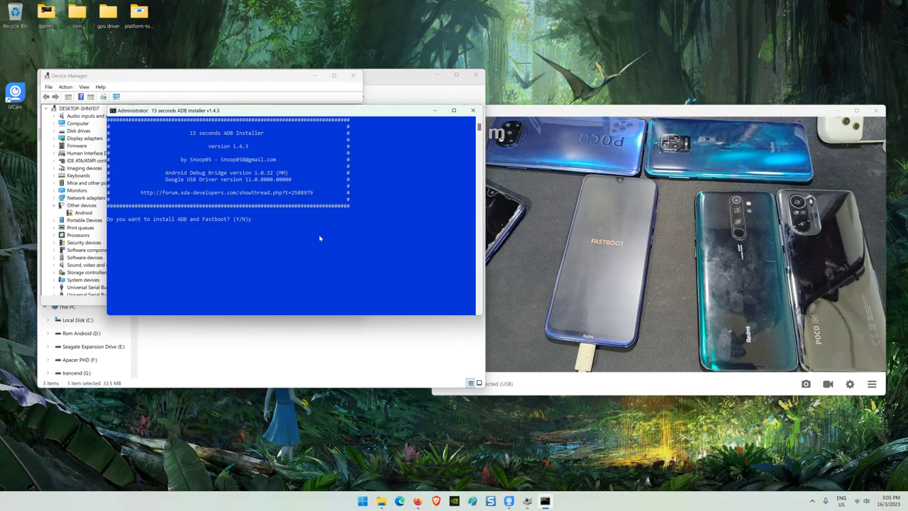
type("y")
key("Return")
key("Return")
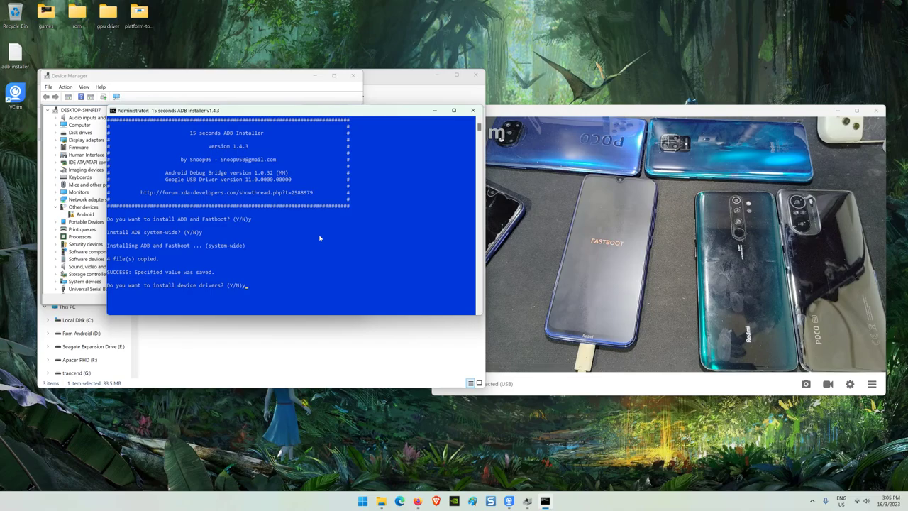
key("Return")
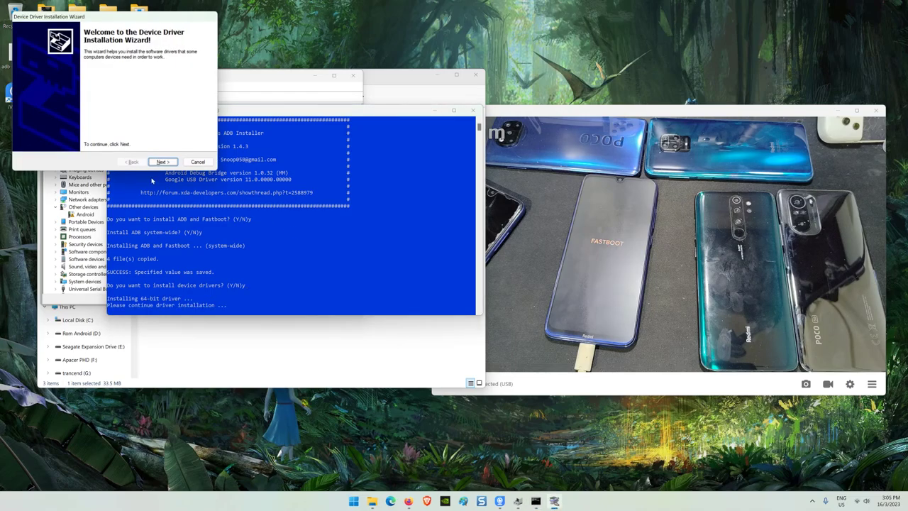
- Complete the Device Driver Installation Wizard with the Google Inc. driver software, postpone the restart, and close the ADB installer
left_click(163, 162)
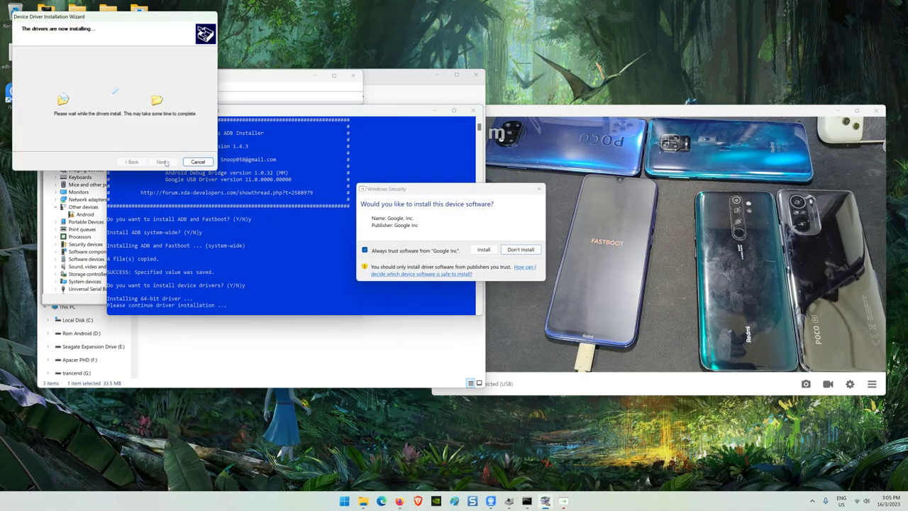
left_click(483, 250)
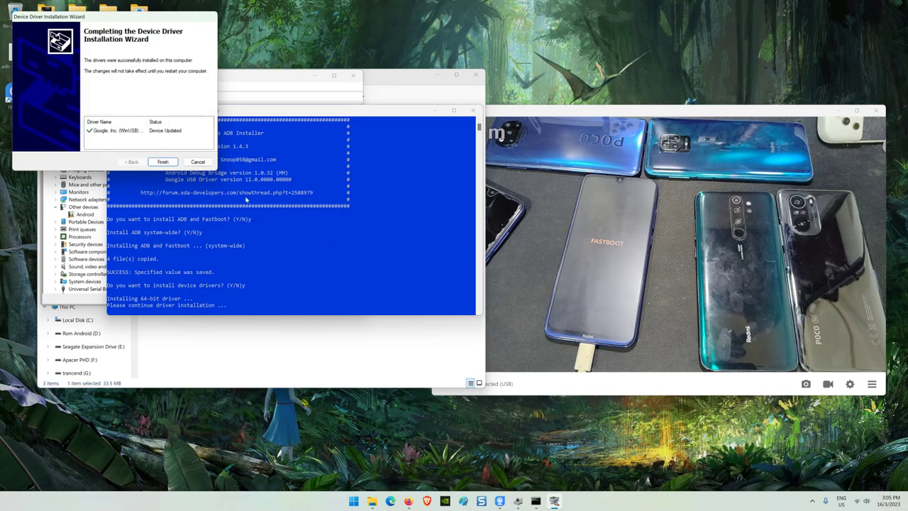
left_click(163, 163)
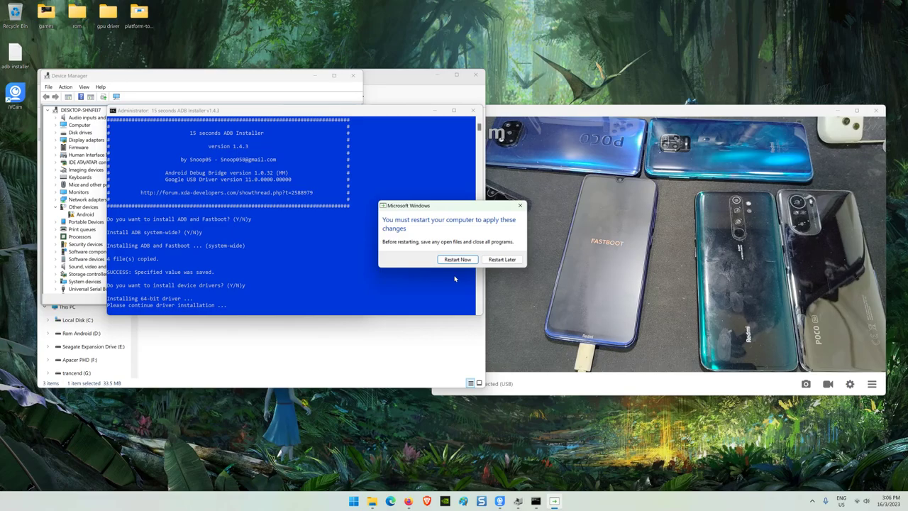
left_click(502, 259)
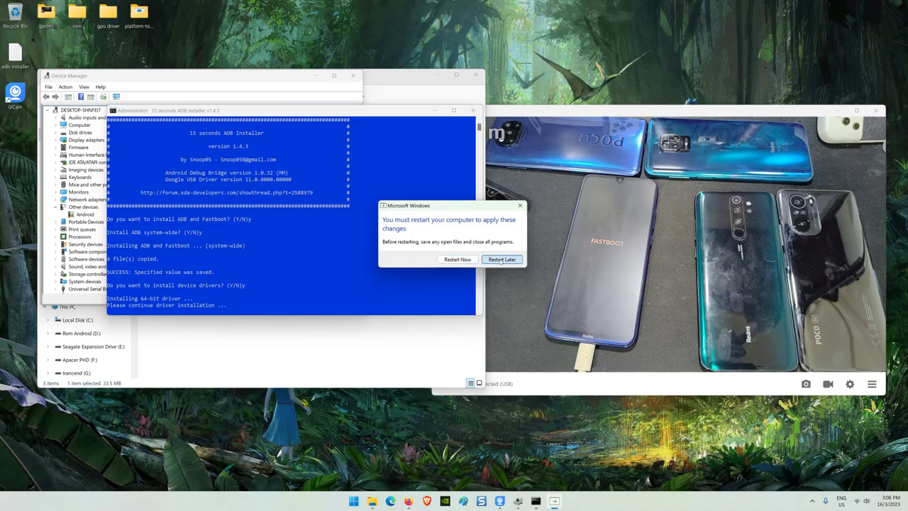
left_click(473, 111)
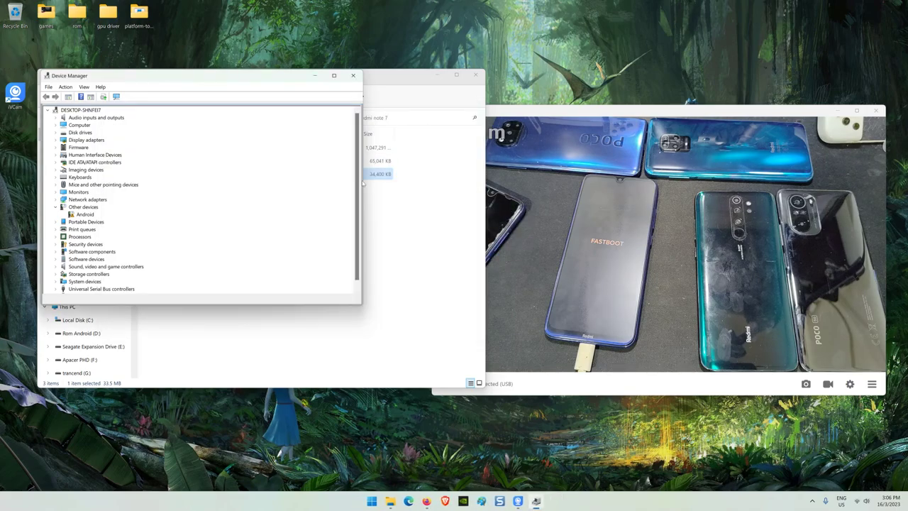
left_click(84, 215)
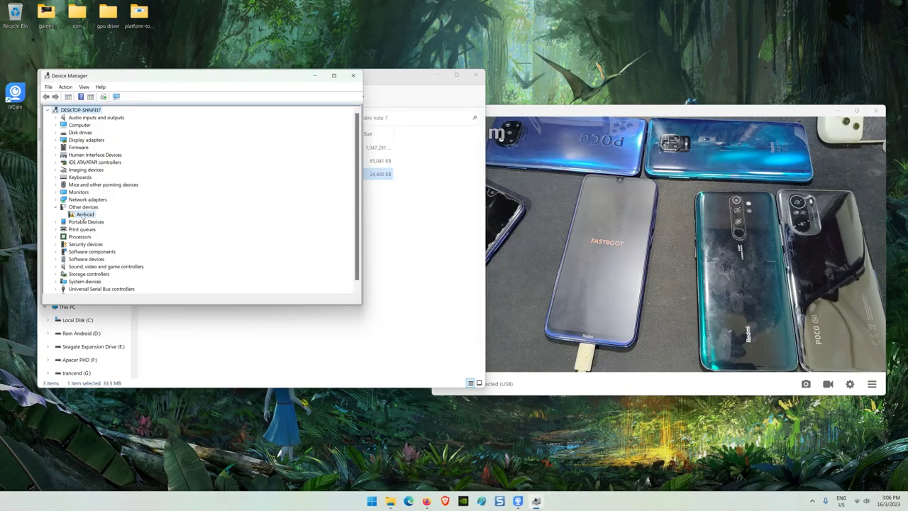
right_click(84, 215)
left_click(167, 220)
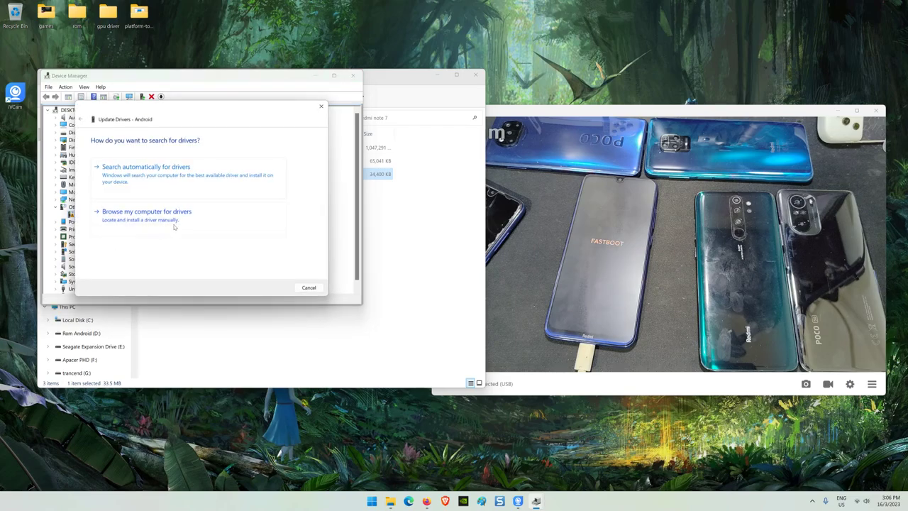
left_click(166, 218)
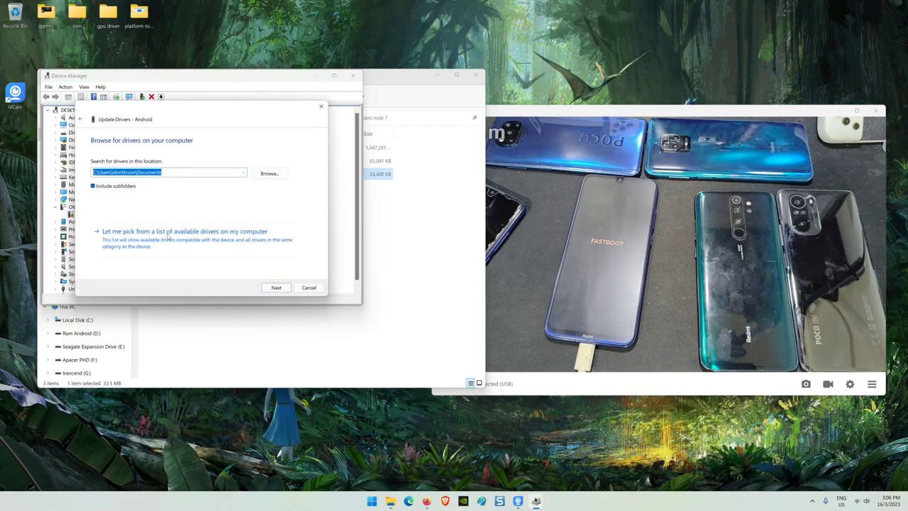
left_click(169, 237)
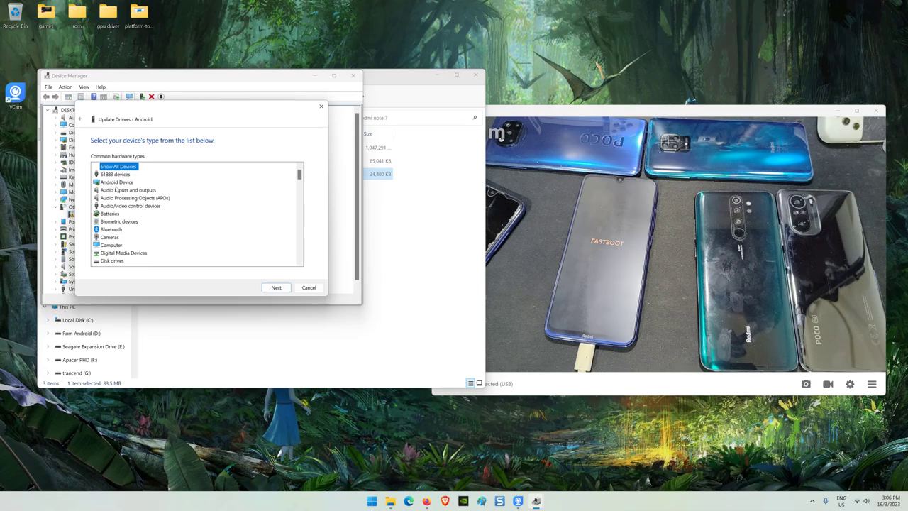
left_click(308, 287)
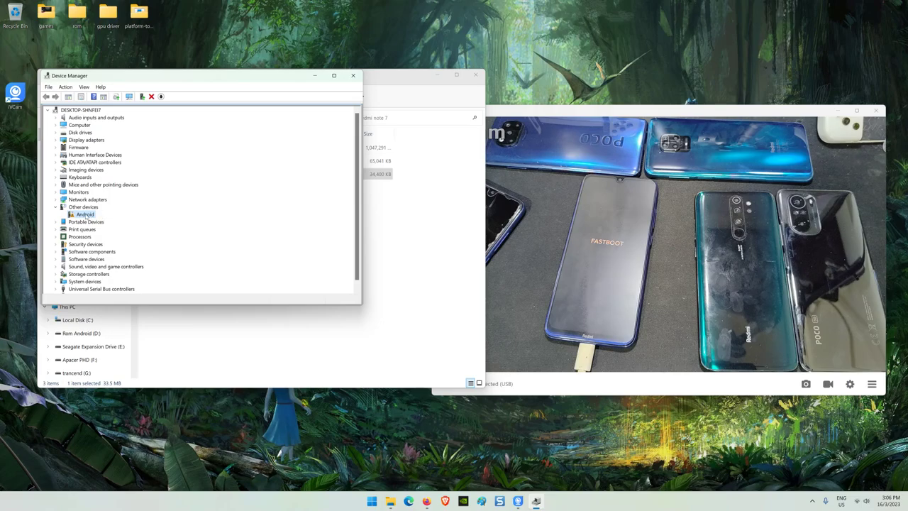
- Manually update the driver of the Android entry under Other devices, choosing the Android Device type and the Android Bootloader Interface model
right_click(86, 215)
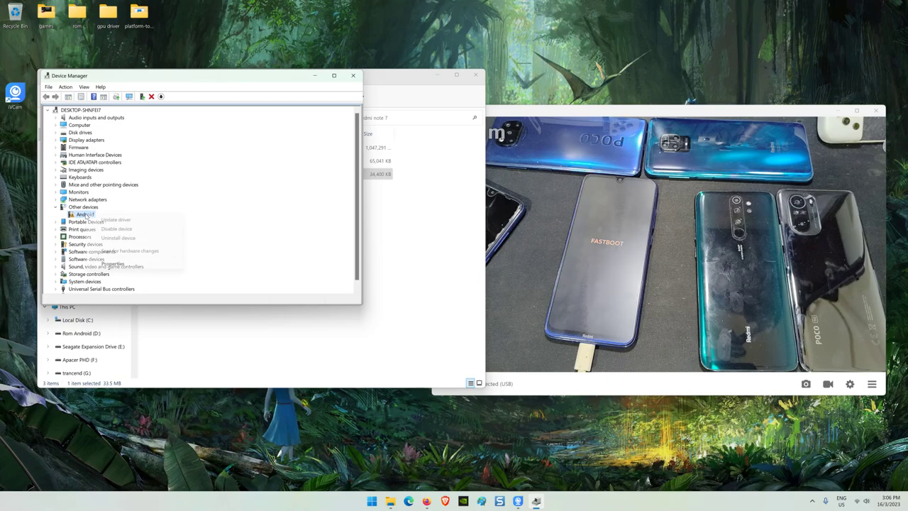
left_click(112, 221)
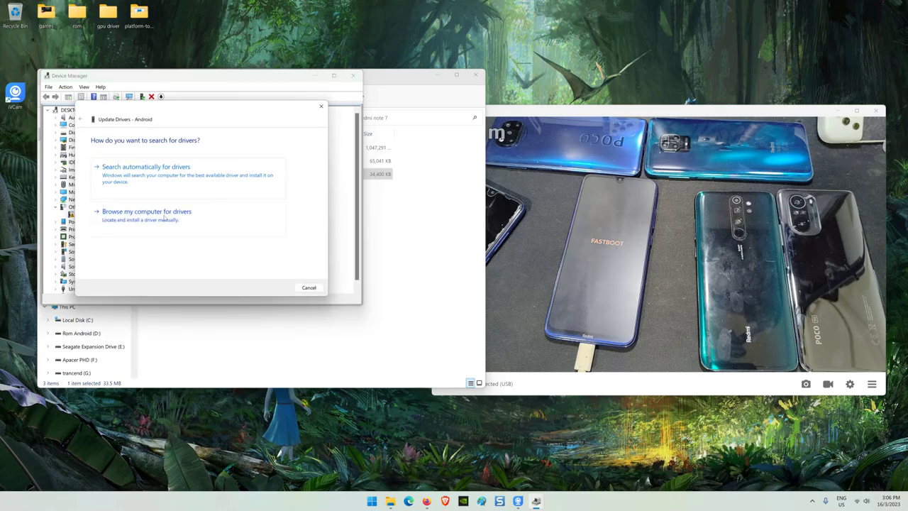
left_click(250, 217)
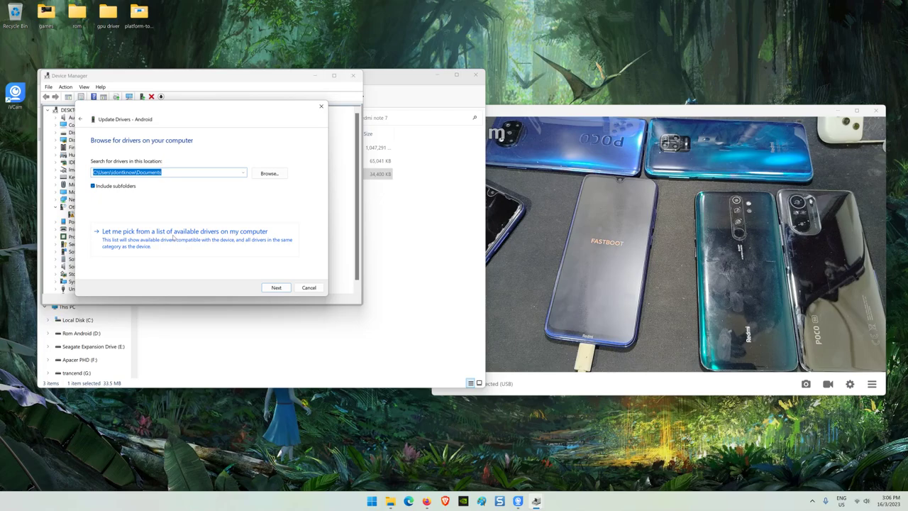
left_click(172, 237)
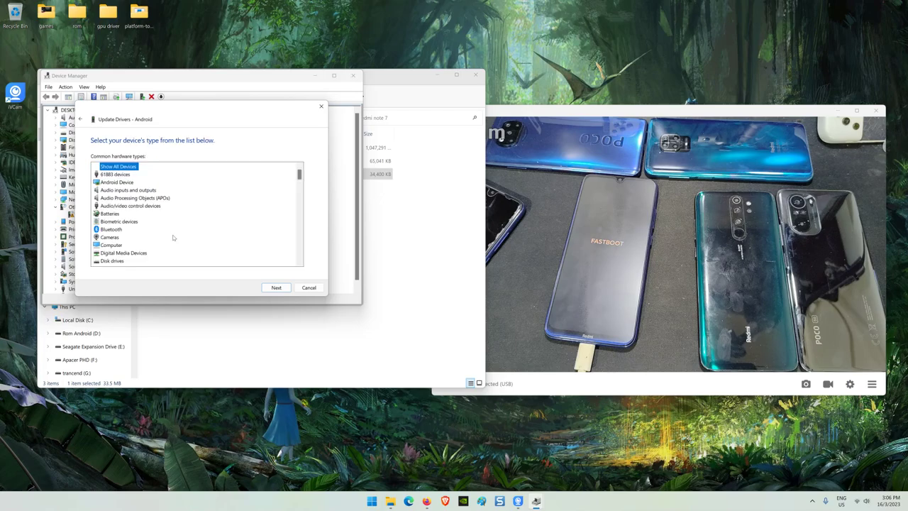
left_click(122, 183)
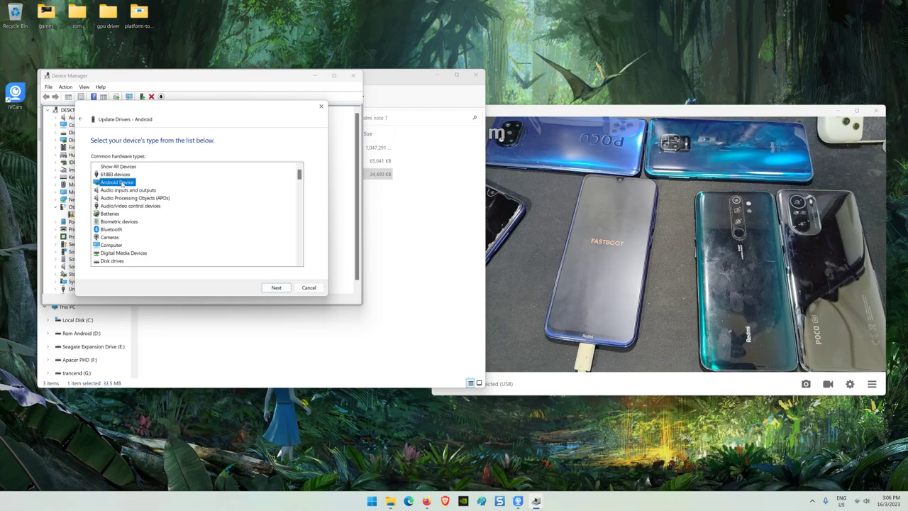
left_click(277, 287)
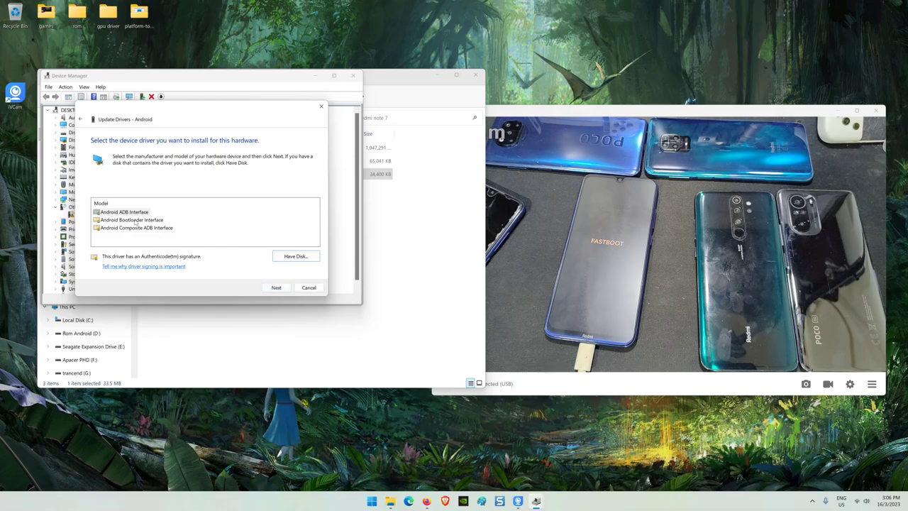
left_click(135, 220)
left_click(276, 288)
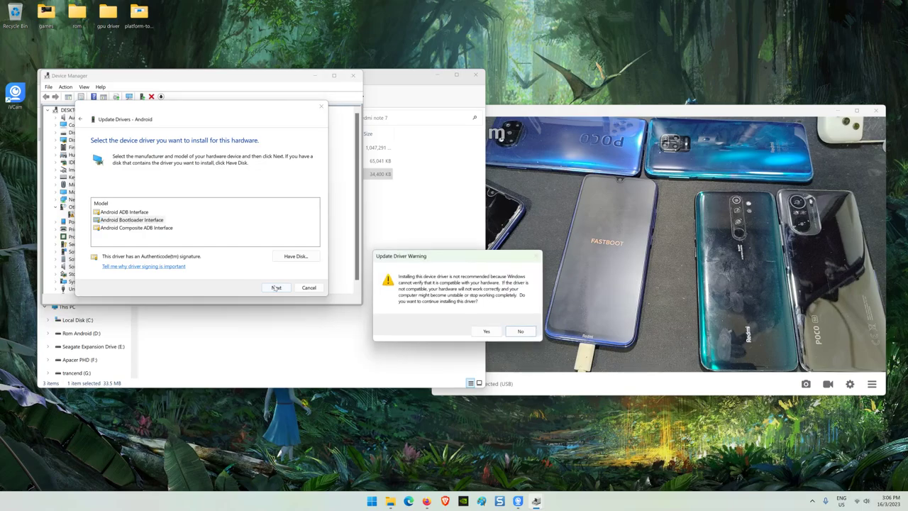
left_click(476, 331)
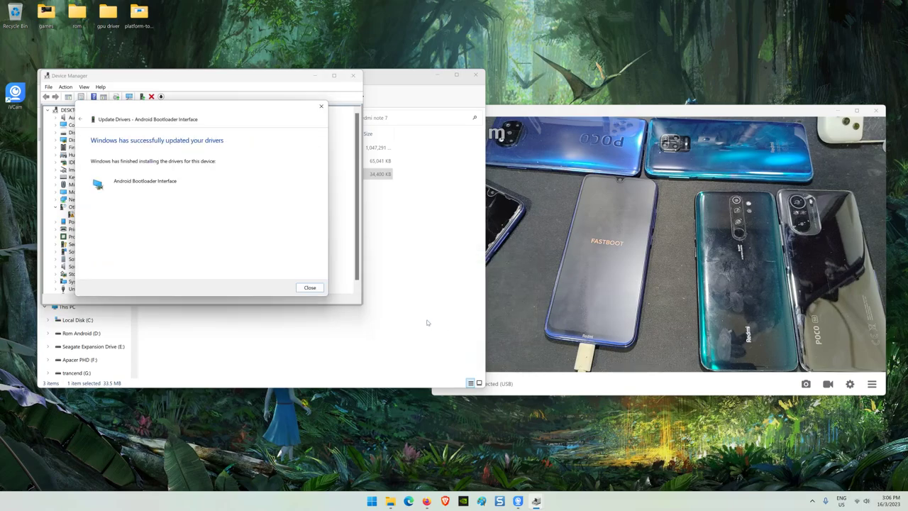
left_click(310, 288)
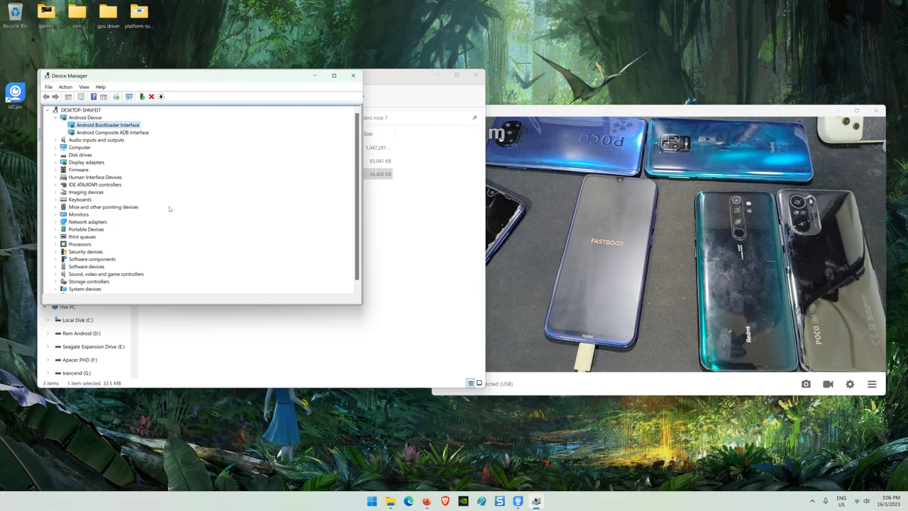
- Check the Android Bootloader Interface and Android Composite ADB Interface entries under Android Device, and close Device Manager
left_click(120, 133)
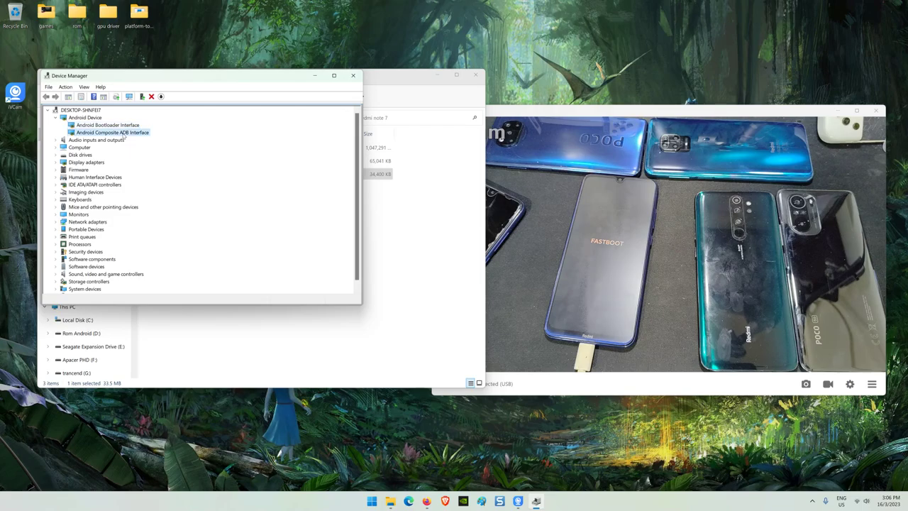
left_click(686, 114)
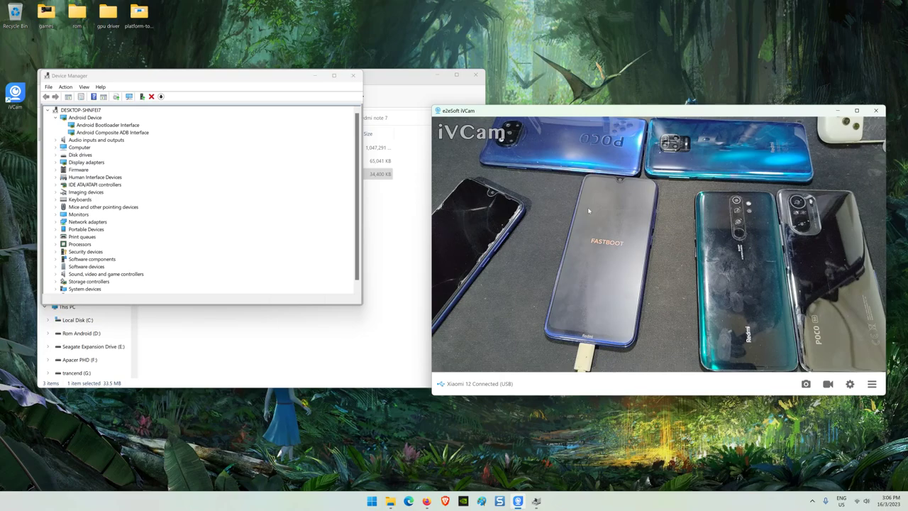
left_click(122, 126)
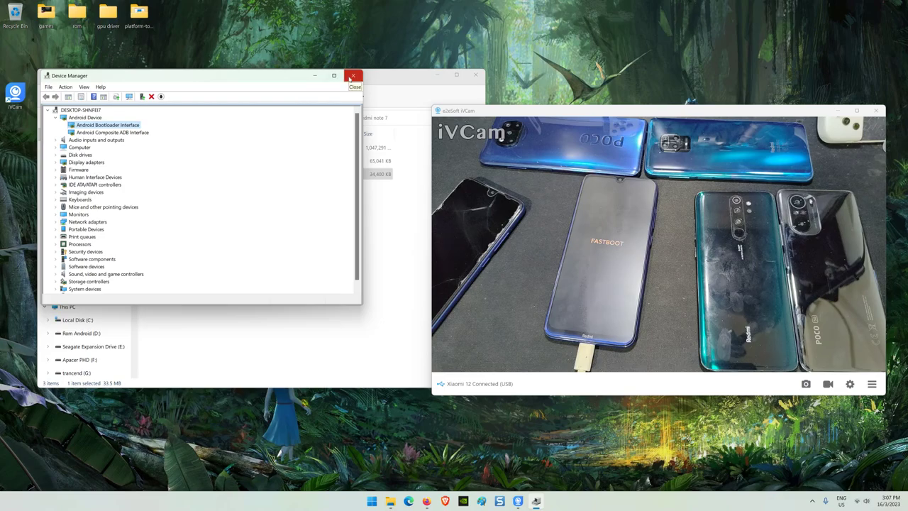
left_click(353, 75)
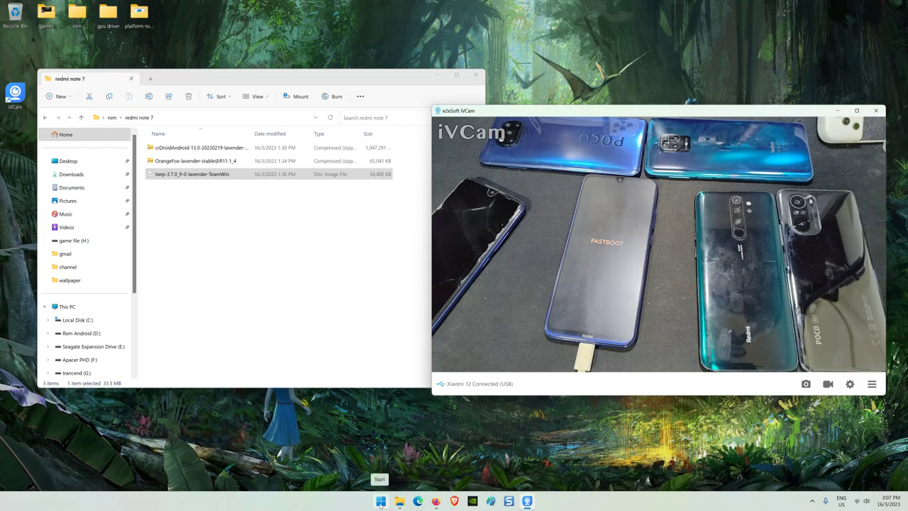
- Open a Command Prompt tab in Terminal and run fastboot devices to check the phone's connection
right_click(380, 502)
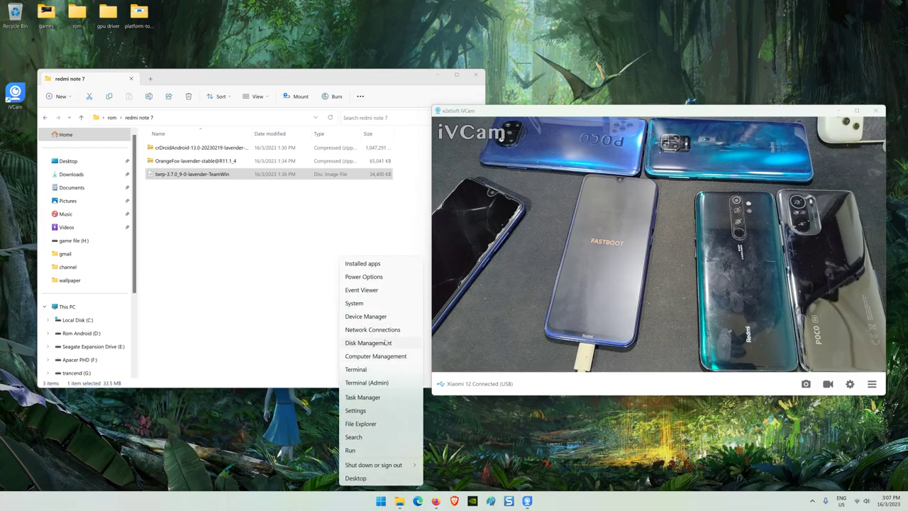
left_click(356, 369)
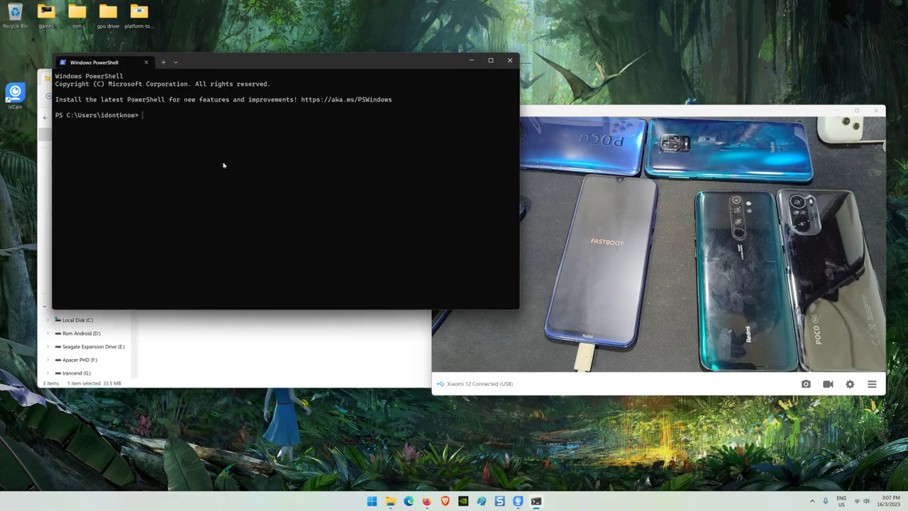
left_click(176, 62)
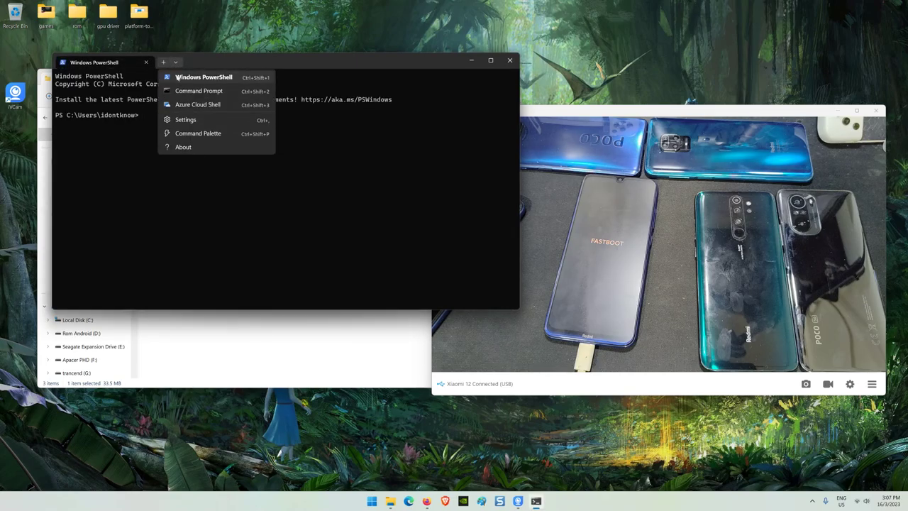
left_click(184, 99)
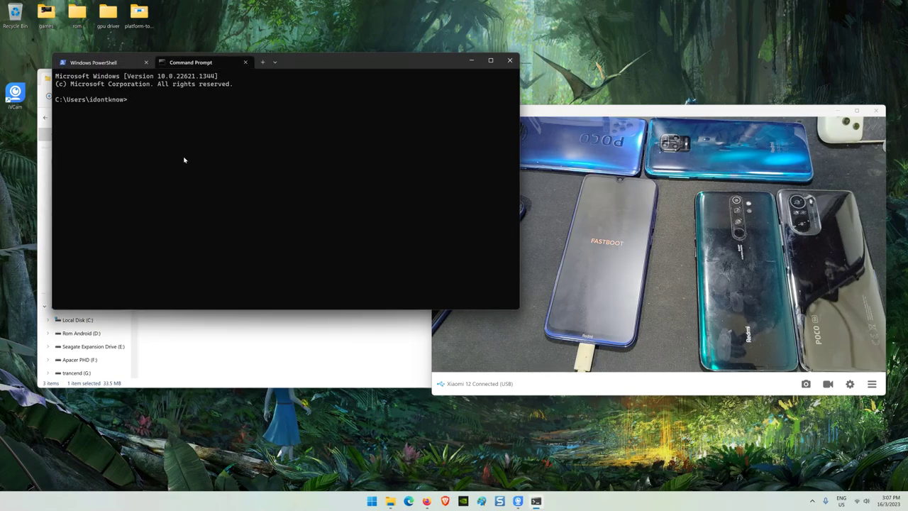
type("fastboot devices")
key("Return")
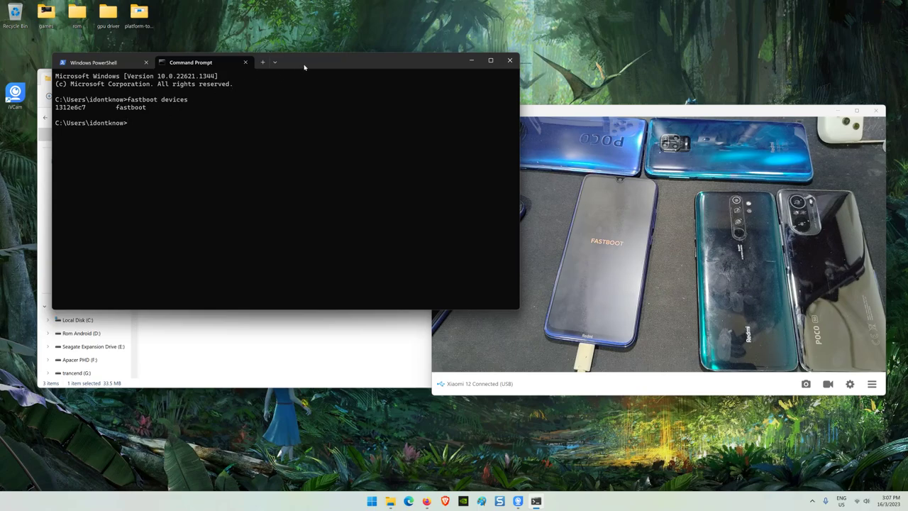
- Replace the open redmi note 7 folder with the redmi note 8 folder inside rom, and arrange it beside the Command Prompt
left_click_drag(308, 67, 413, 67)
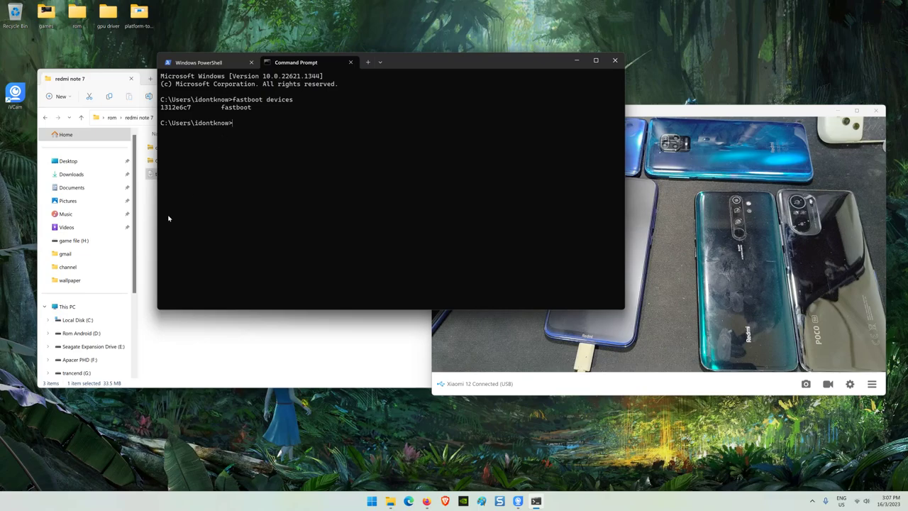
left_click(150, 230)
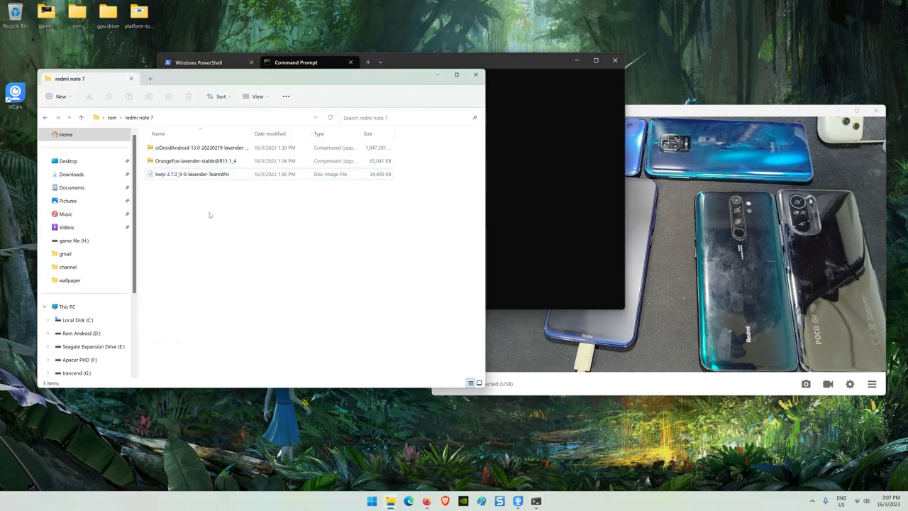
left_click(476, 75)
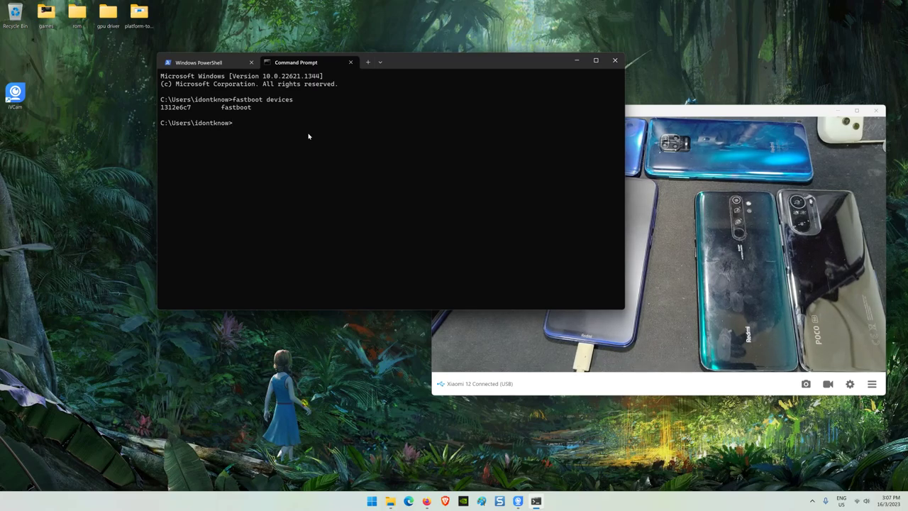
double_click(76, 13)
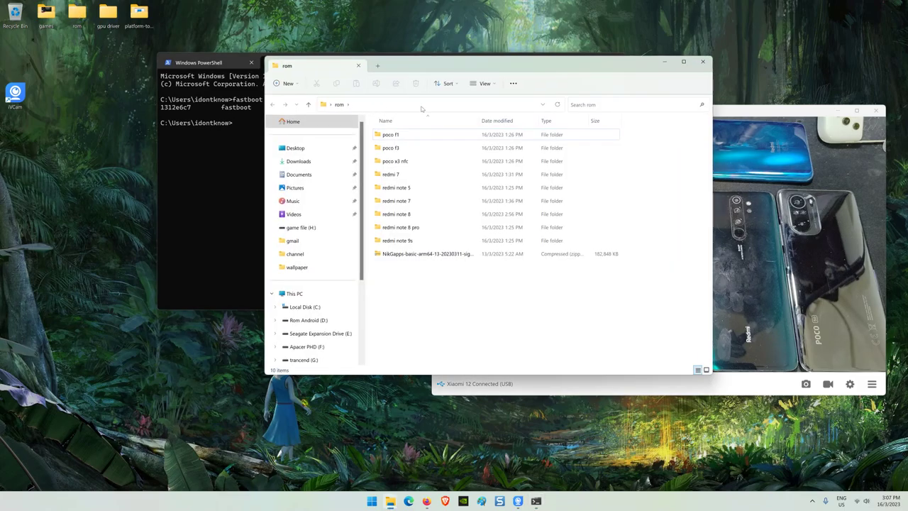
double_click(404, 214)
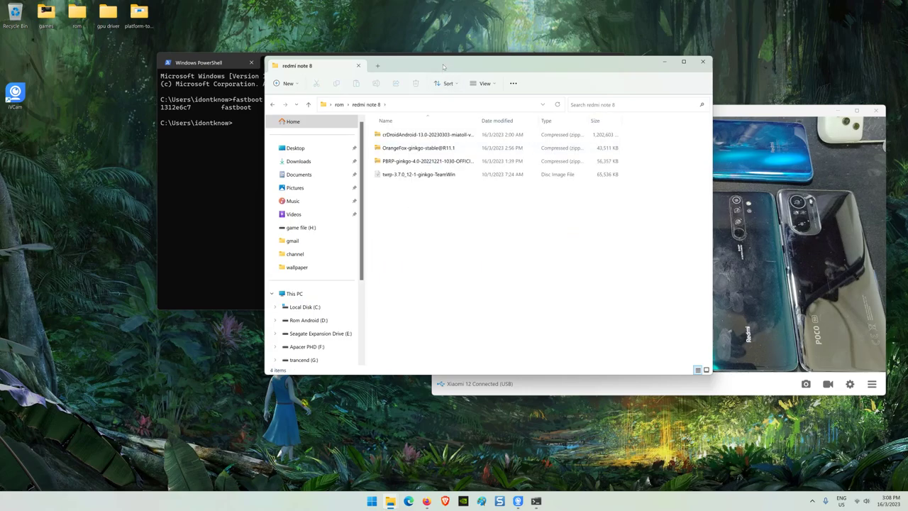
left_click_drag(444, 67, 547, 58)
left_click(328, 173)
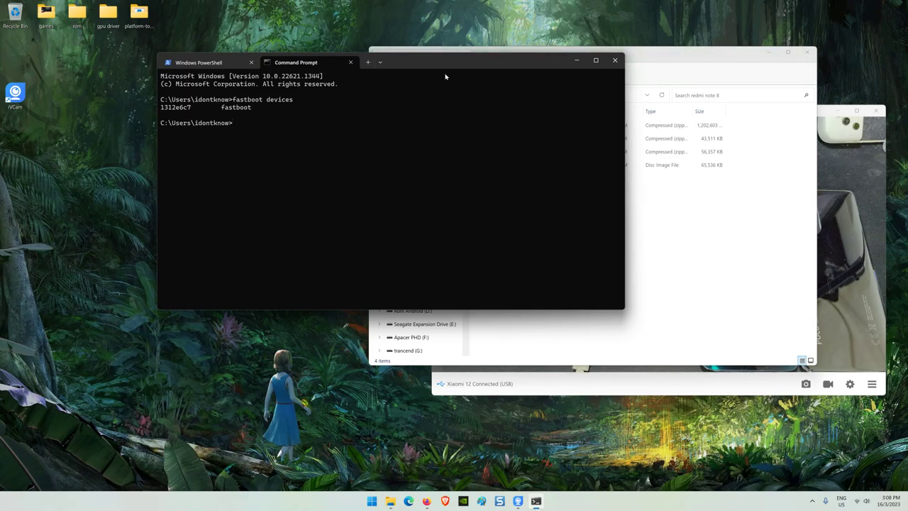
left_click_drag(449, 62, 330, 101)
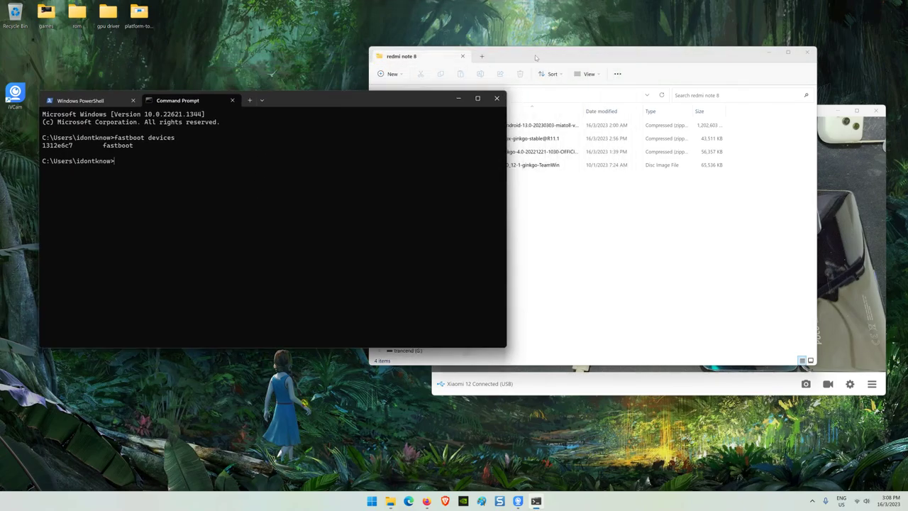
left_click_drag(553, 55, 618, 47)
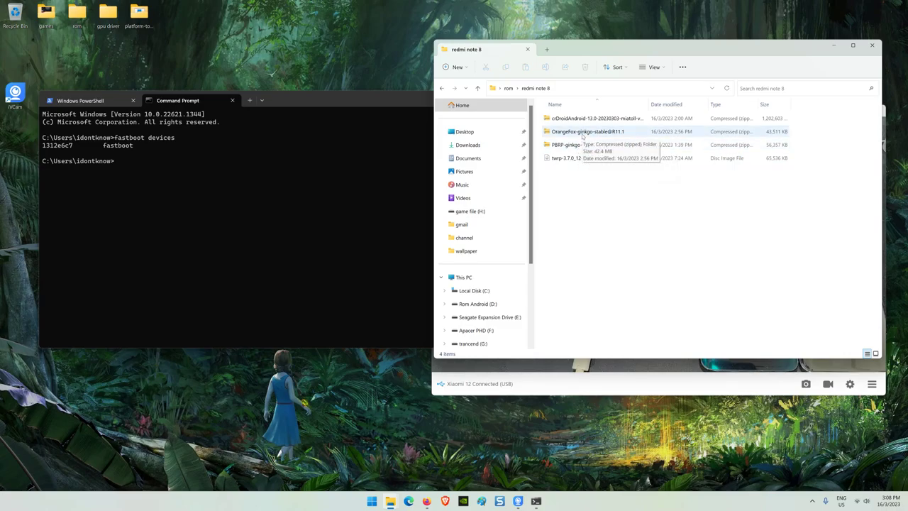
left_click(582, 146)
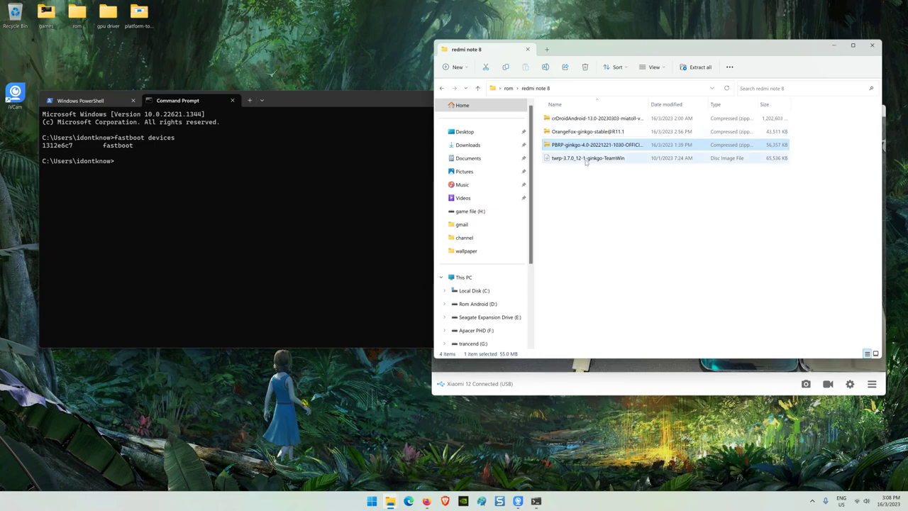
left_click(584, 131)
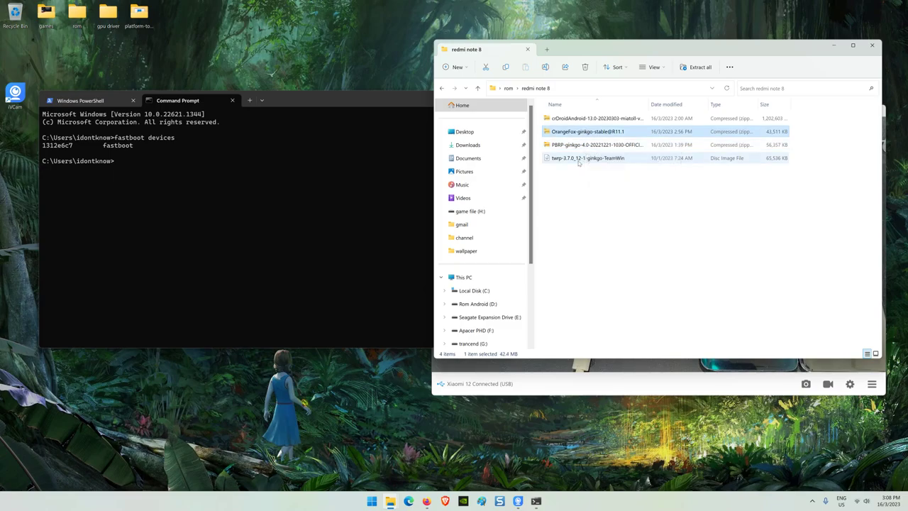
left_click(579, 162)
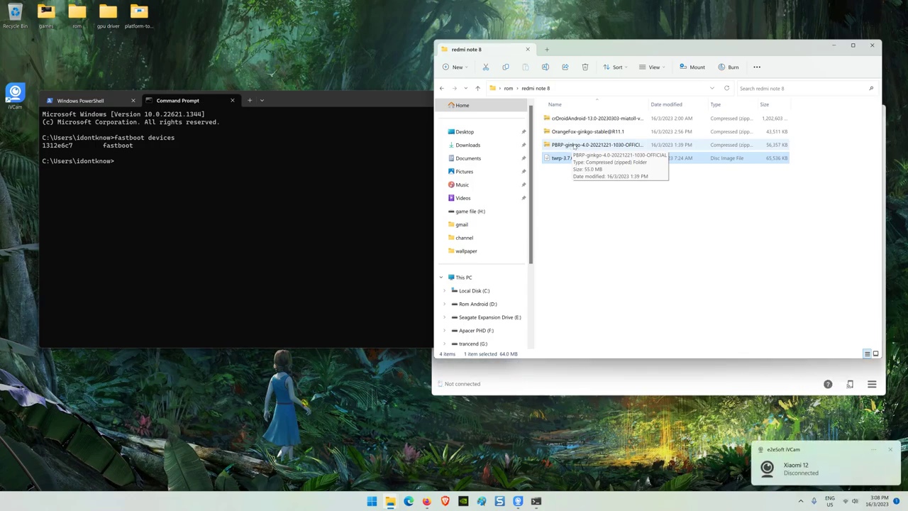
right_click(574, 146)
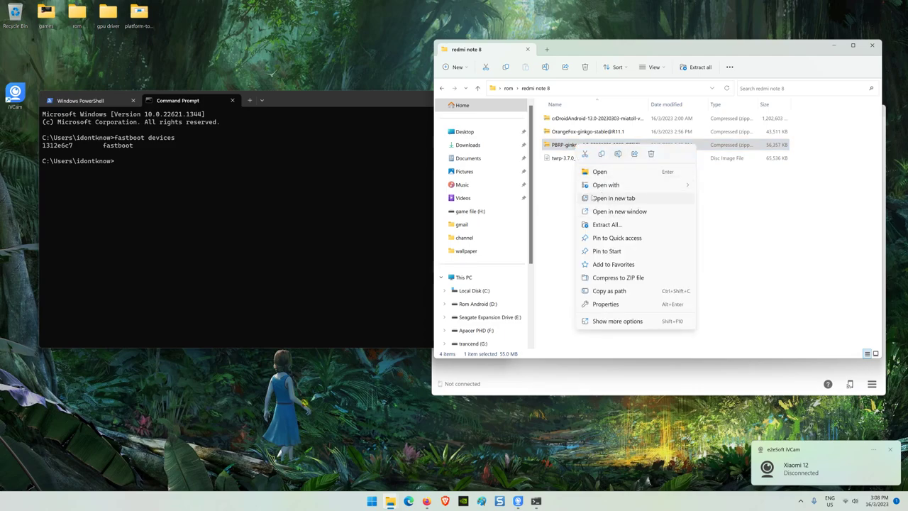
left_click(609, 212)
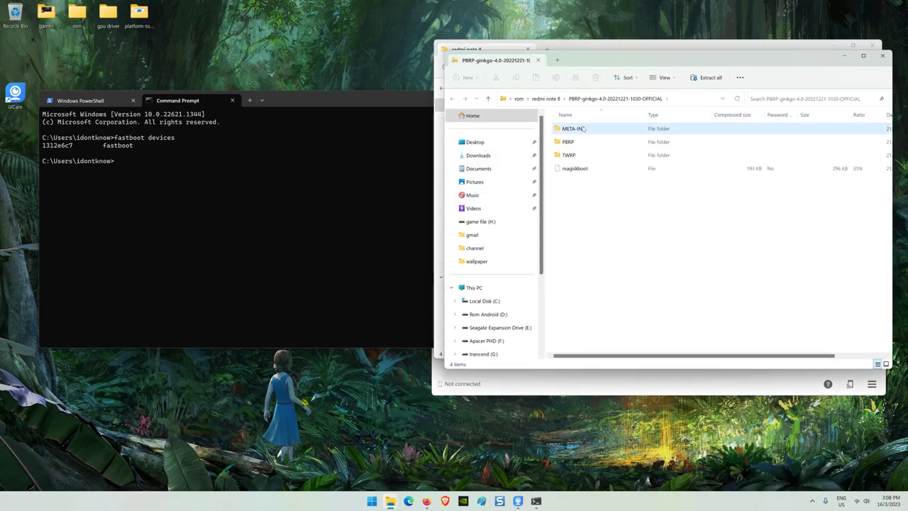
left_click_drag(666, 57, 291, 81)
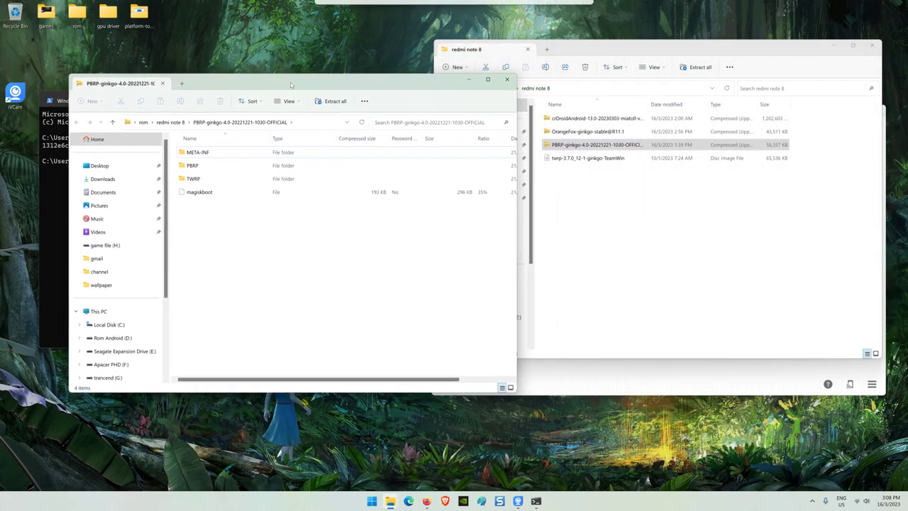
- Minimize iVCam and copy the recovery image from the PBRP archive's TWRP folder into the redmi note 8 folder
left_click(517, 501)
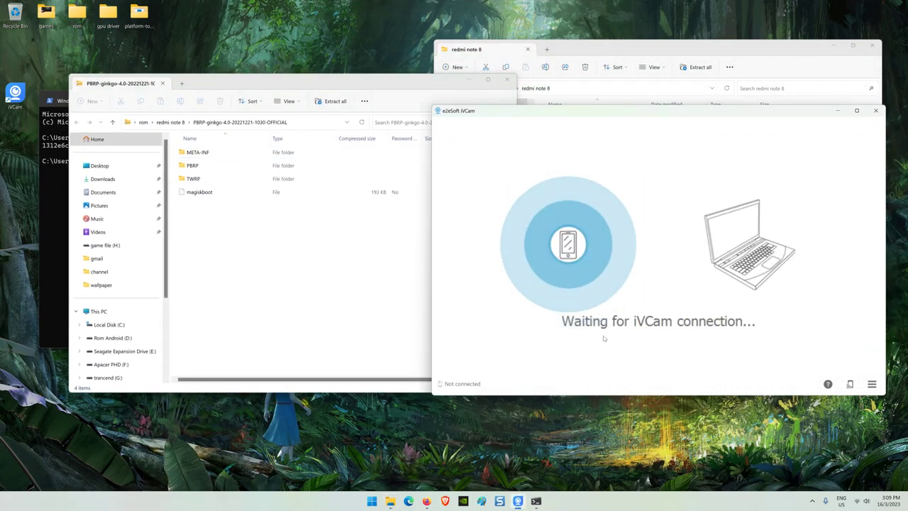
left_click(837, 110)
left_click(721, 52)
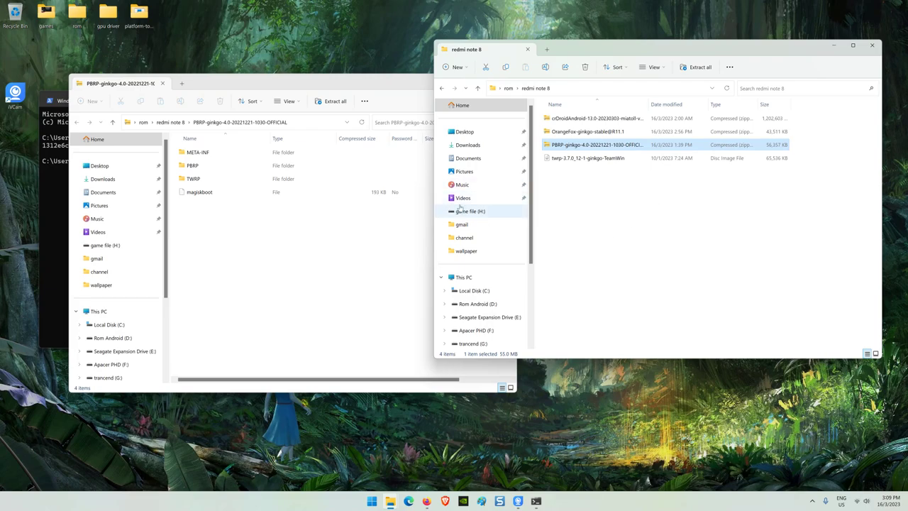
double_click(193, 178)
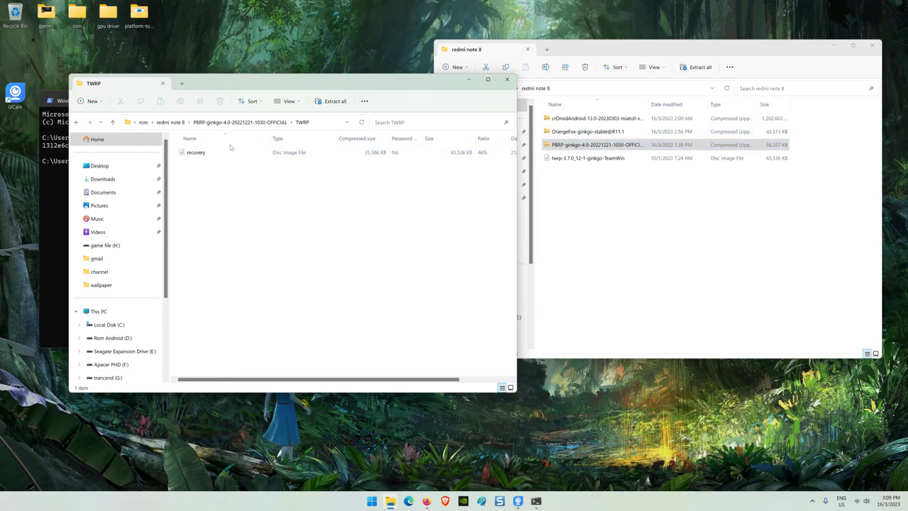
left_click_drag(196, 152, 653, 245)
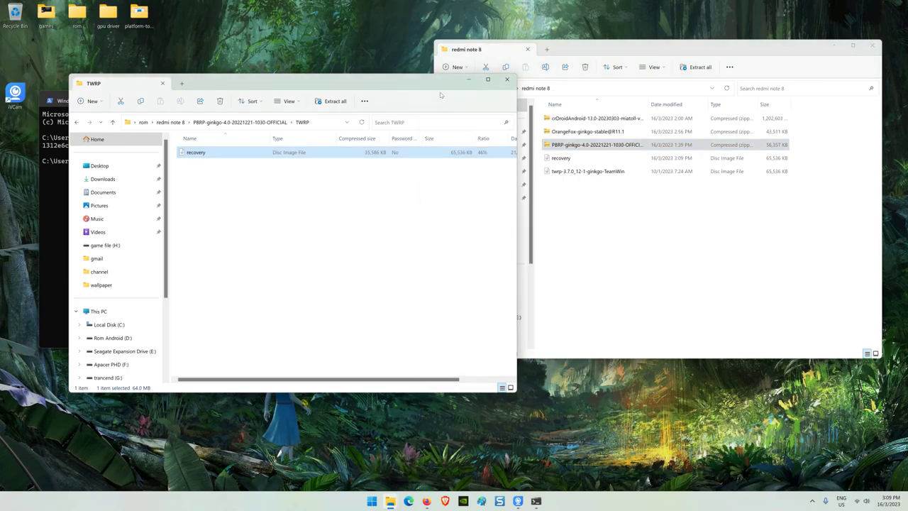
- Rename the copied recovery image in the redmi note 8 folder as pbrp
left_click(567, 159)
right_click(567, 160)
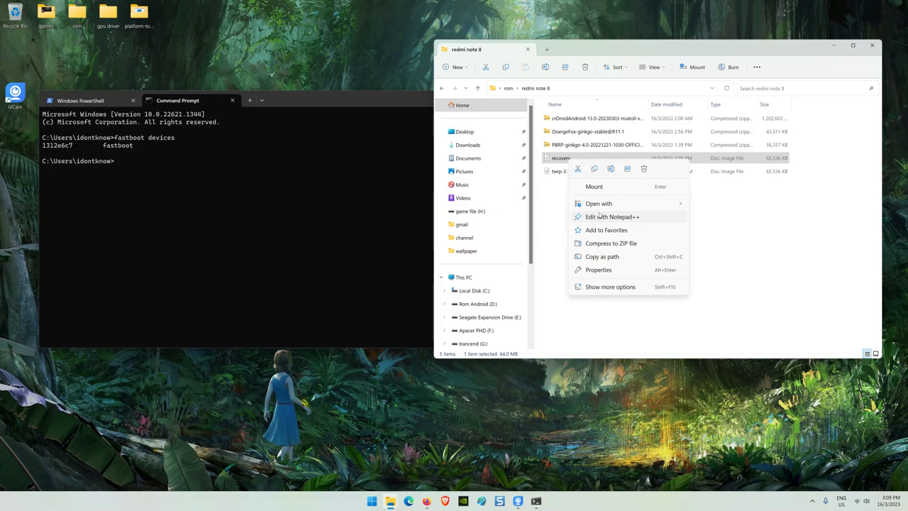
left_click(610, 169)
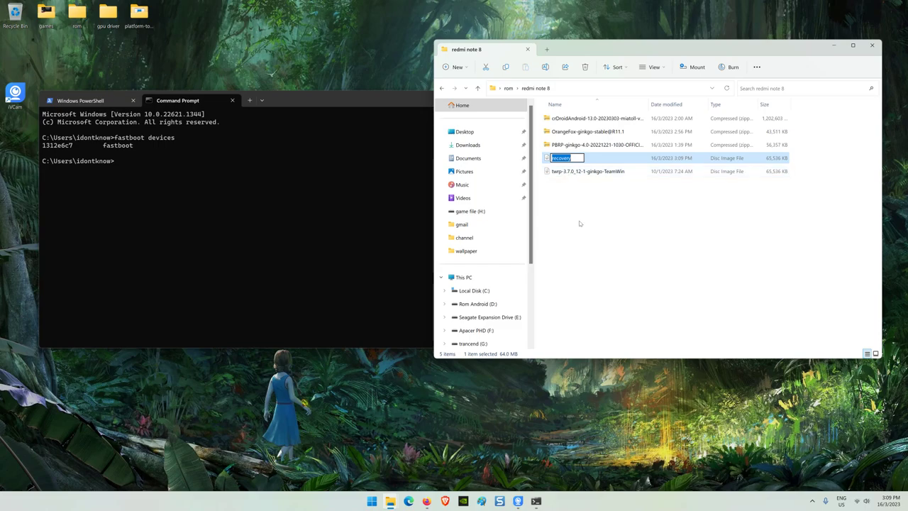
type("pbrp")
key("Return")
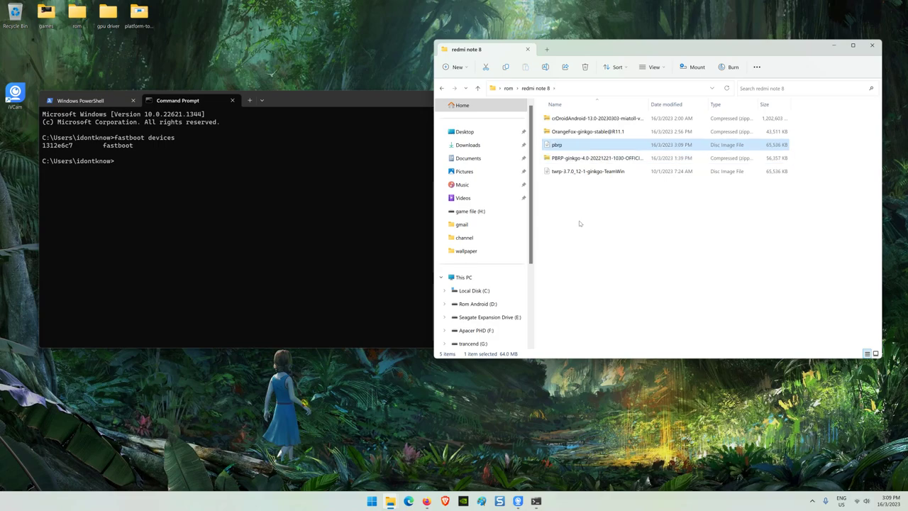
- Flash pbrp.img from the redmi note 8 folder to the phone by running fastboot flash recovery with the file's full path
left_click(283, 178)
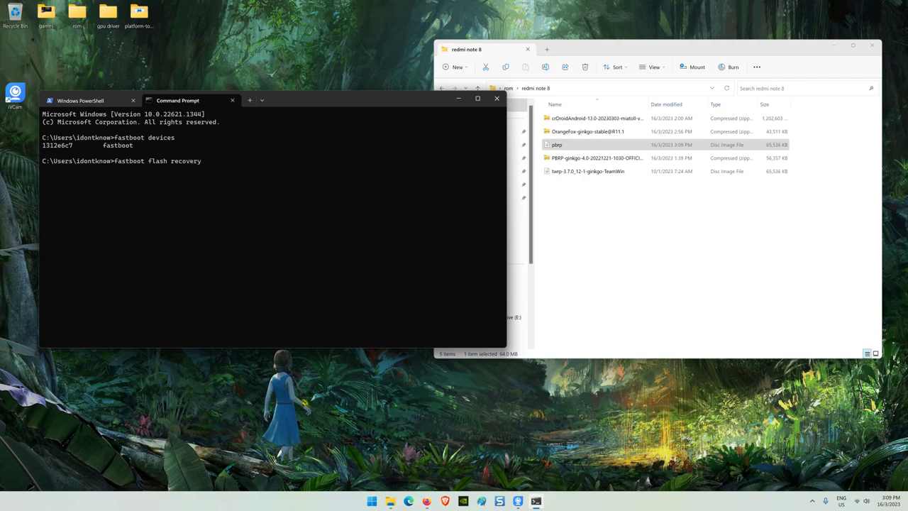
left_click(560, 147)
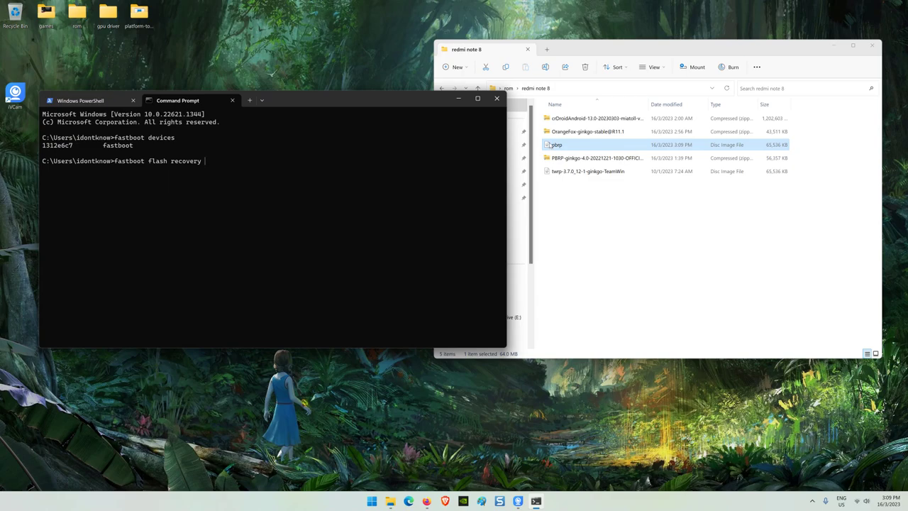
left_click_drag(546, 145, 263, 183)
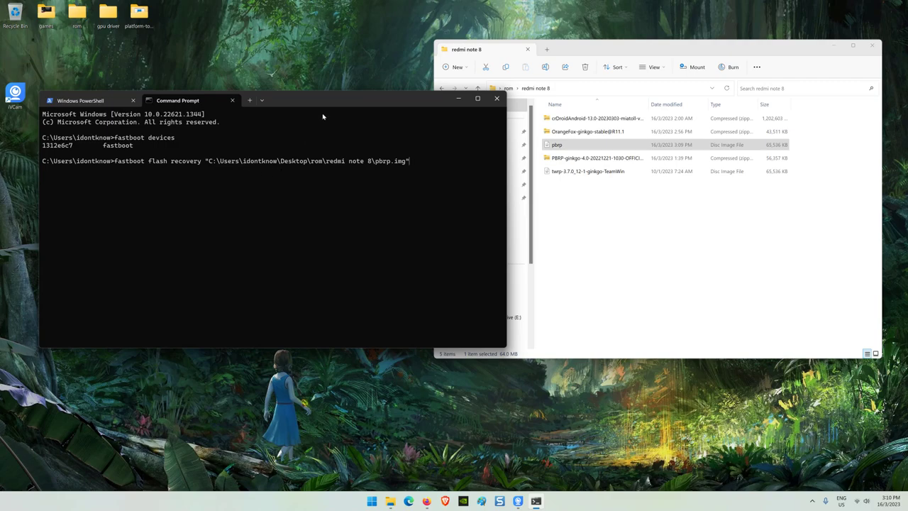
key("Return")
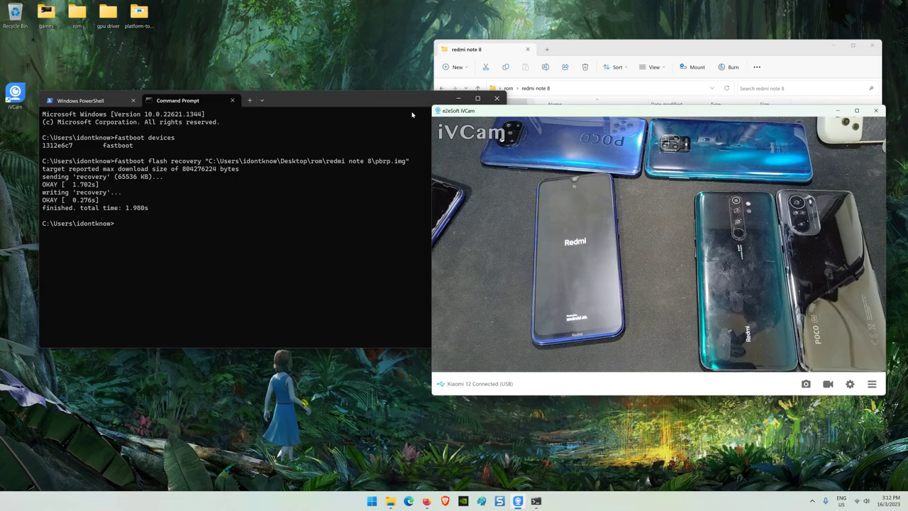
- Close the terminal with all its tabs and move the iVCam window clear of the redmi note 8 folder's file list
left_click(379, 106)
left_click(496, 98)
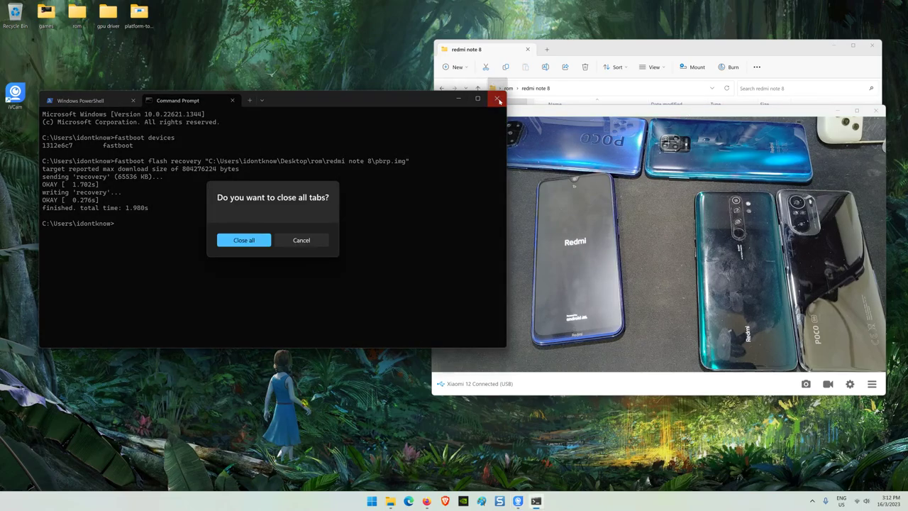
left_click(243, 240)
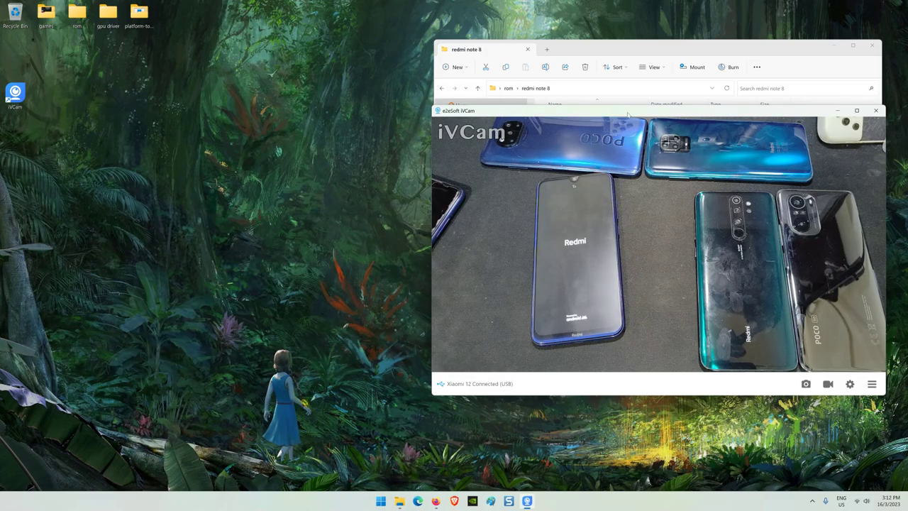
left_click_drag(635, 114, 225, 115)
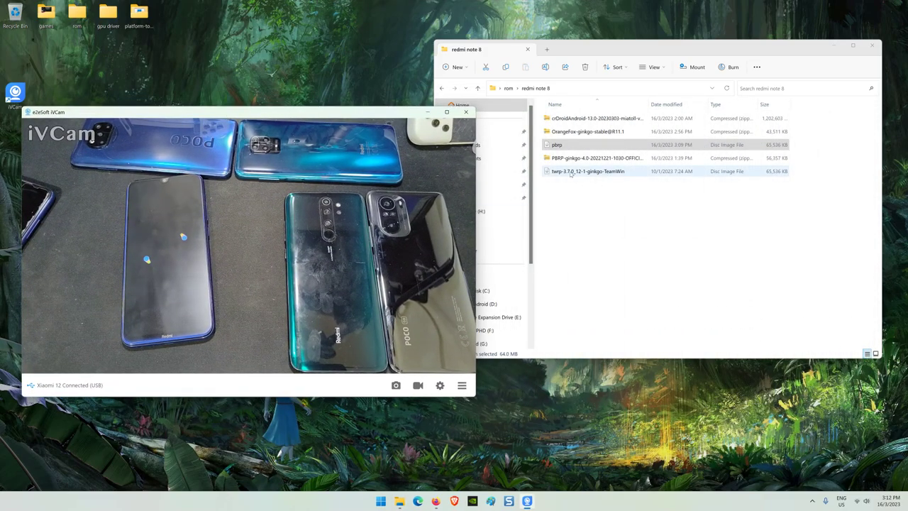
- Copy the twrp-3.7.0_12-1-ginkgo-TeamWin image from the redmi note 8 folder to the ESD-USB (L:) drive
left_click(571, 172)
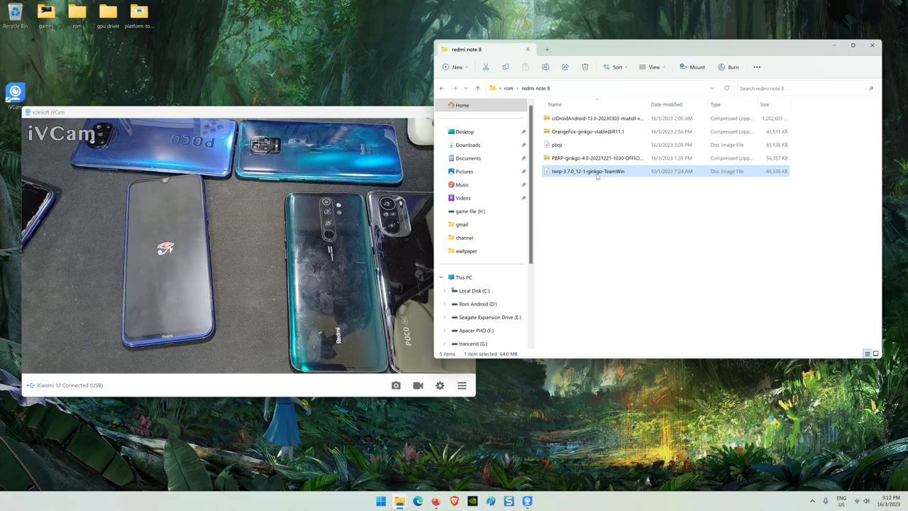
right_click(597, 175)
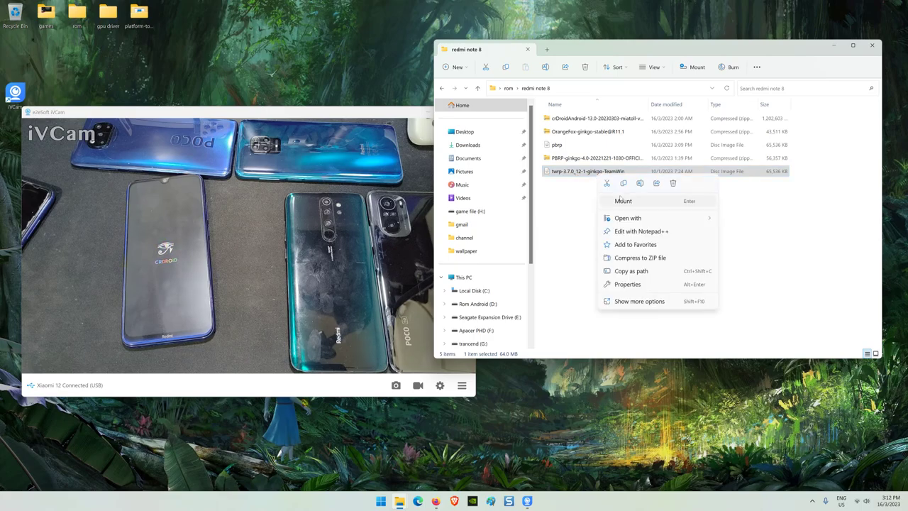
left_click(624, 185)
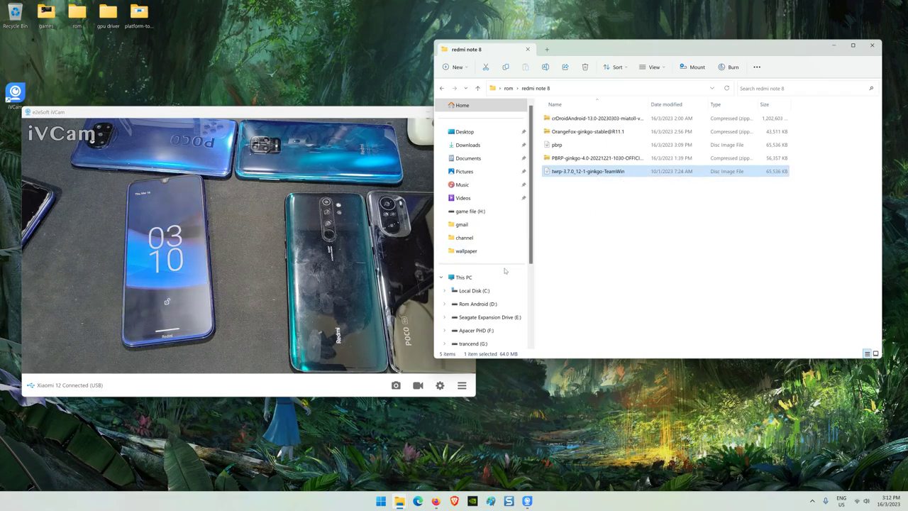
scroll(532, 269, "down", 1)
left_click_drag(532, 270, 531, 298)
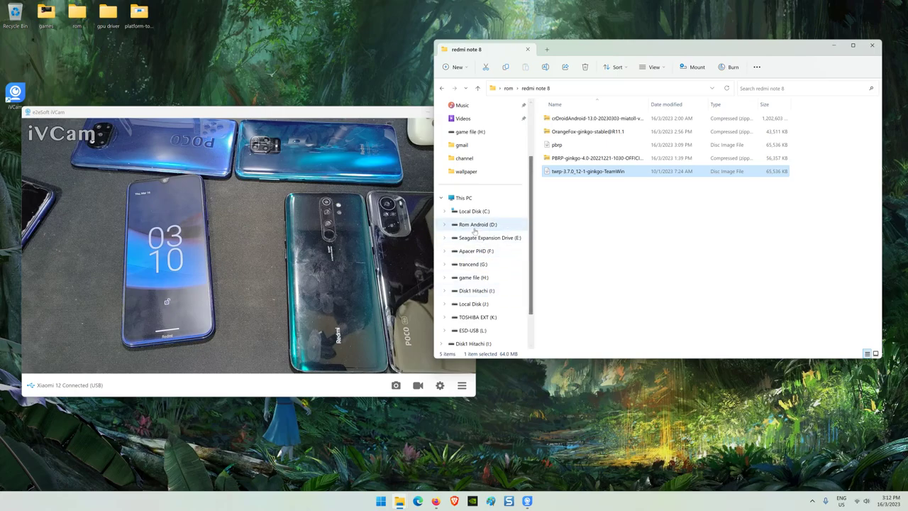
left_click(461, 200)
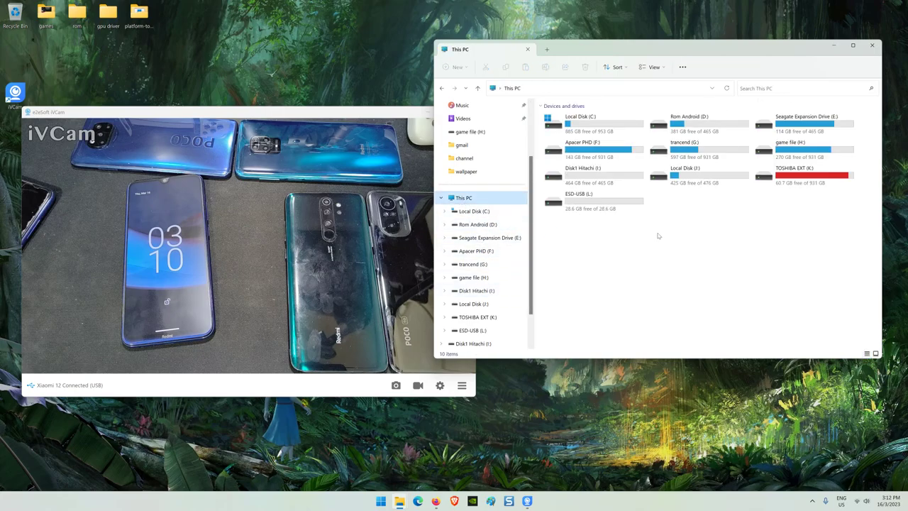
double_click(592, 206)
right_click(619, 211)
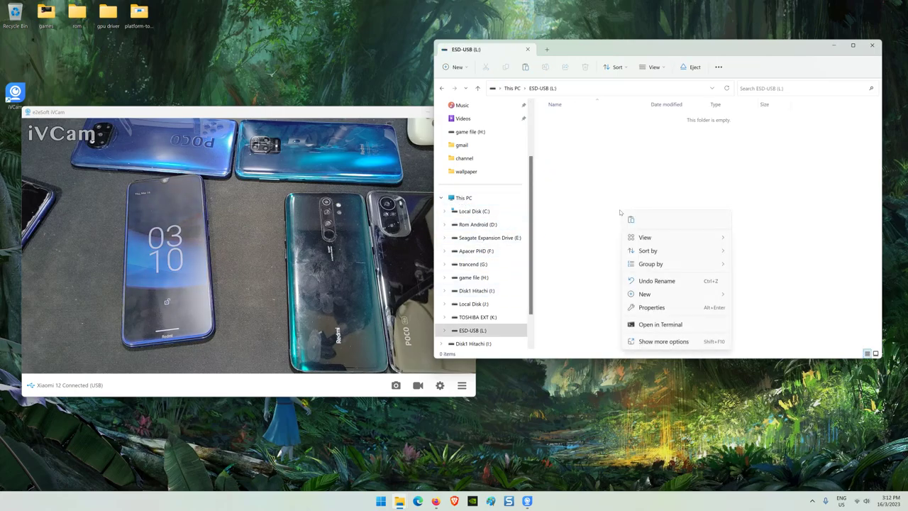
left_click(631, 219)
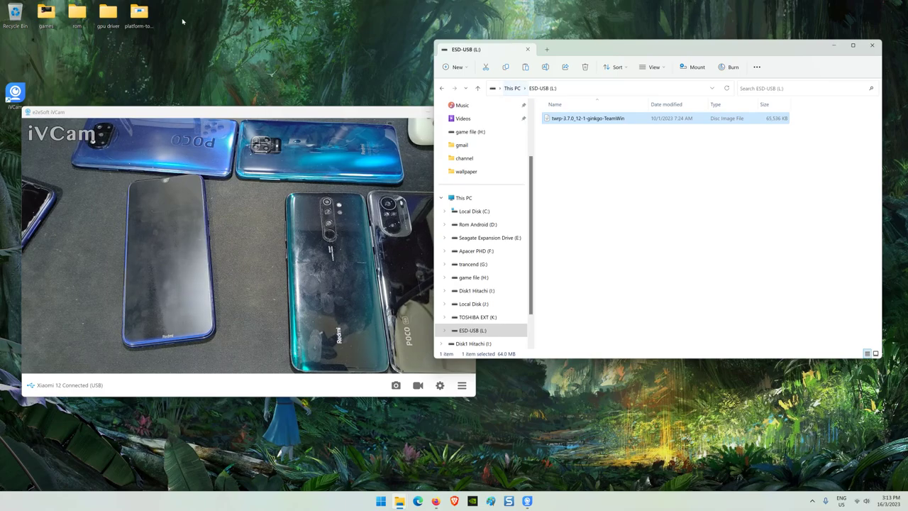
- Copy the crDroidAndroid-13.0-20230303 archive from the desktop's rom > redmi note 8 folder to ESD-USB (L:), and return to the rom folder
double_click(77, 14)
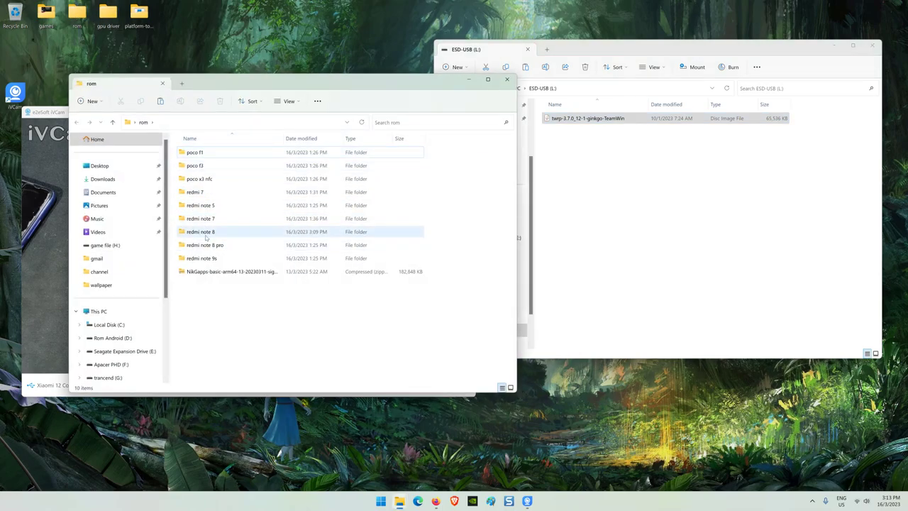
double_click(205, 233)
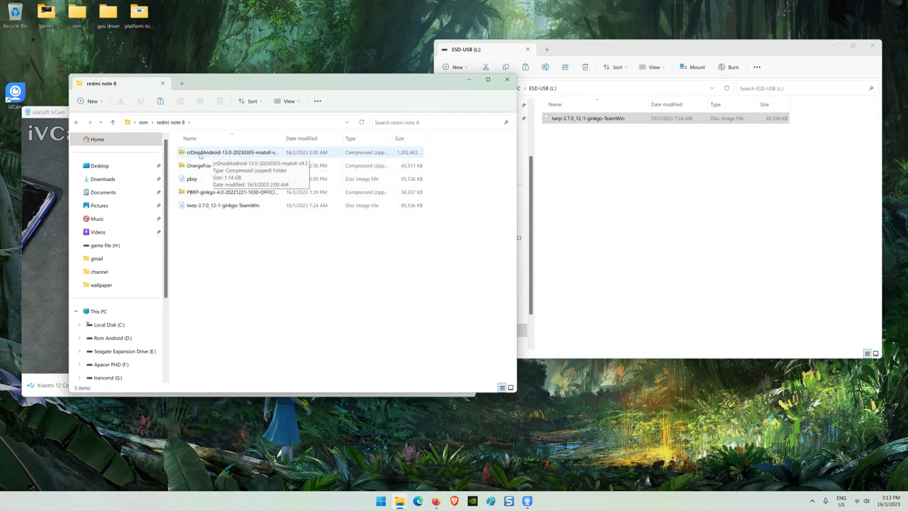
left_click_drag(202, 153, 610, 222)
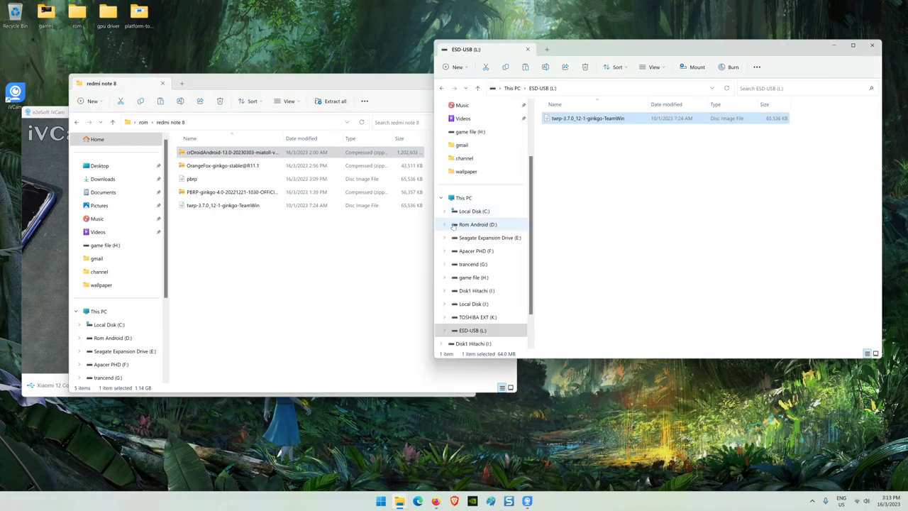
left_click(221, 263)
key("alt+Up")
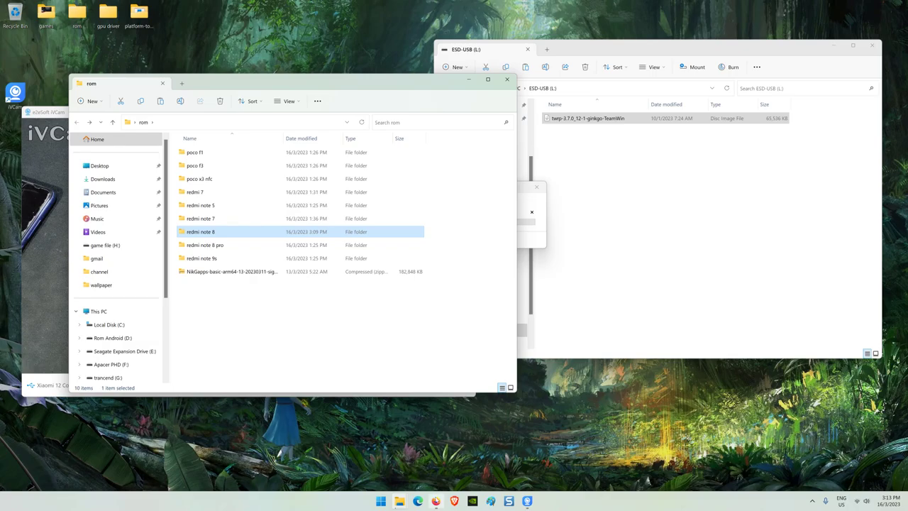
- Switch to Firefox and bookmark the open XDA ADB and fastboot installer page in the rom folder
left_click(436, 500)
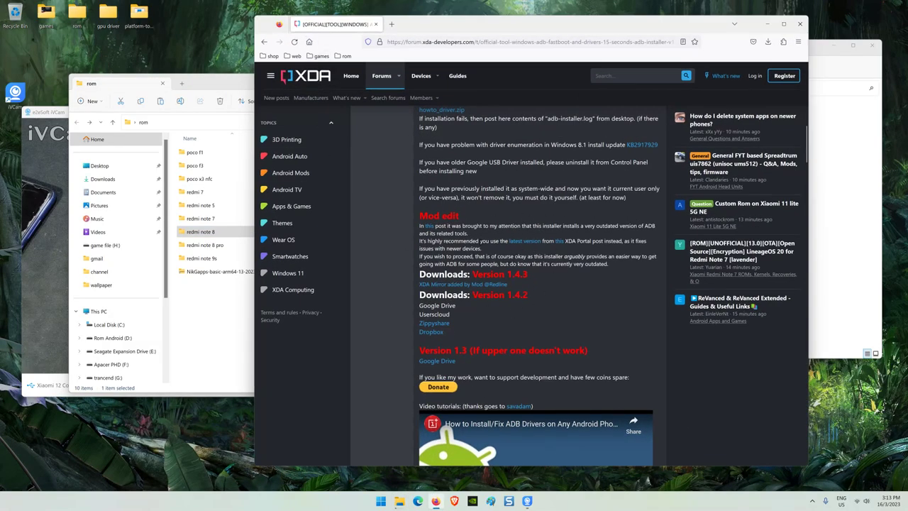
left_click(695, 42)
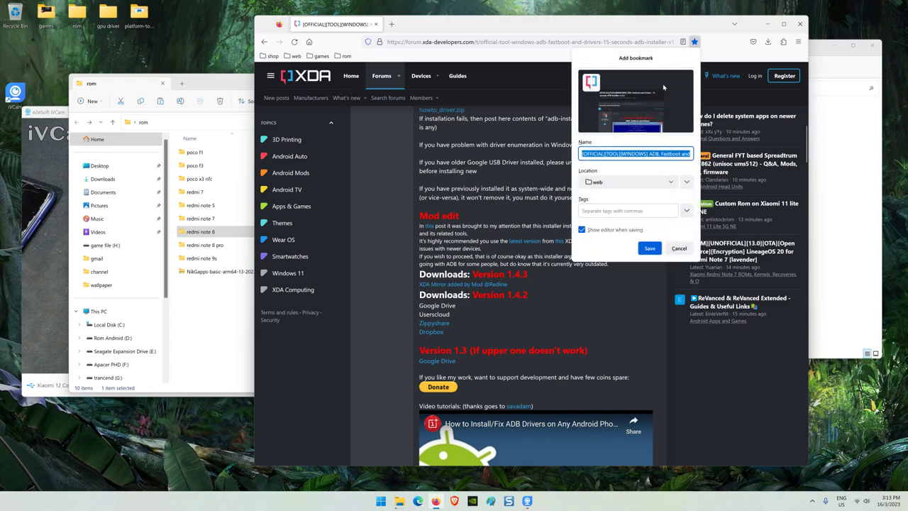
left_click(663, 183)
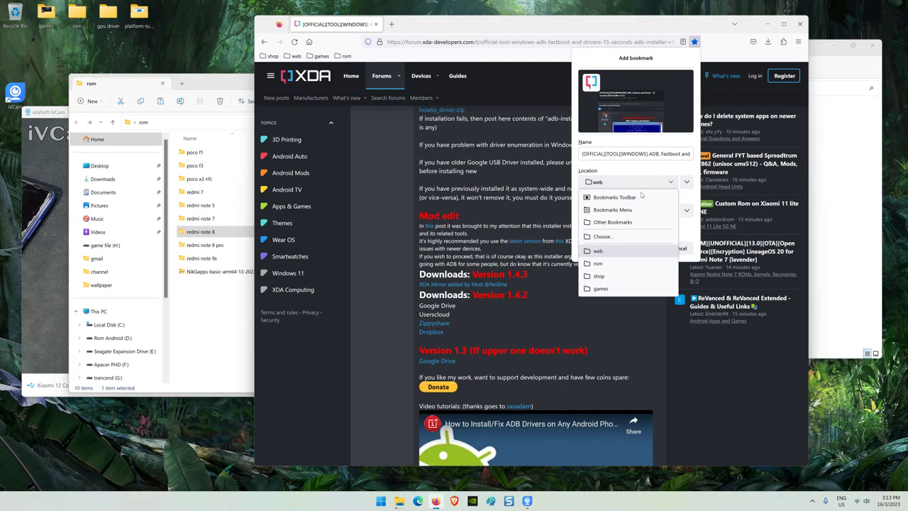
left_click(601, 265)
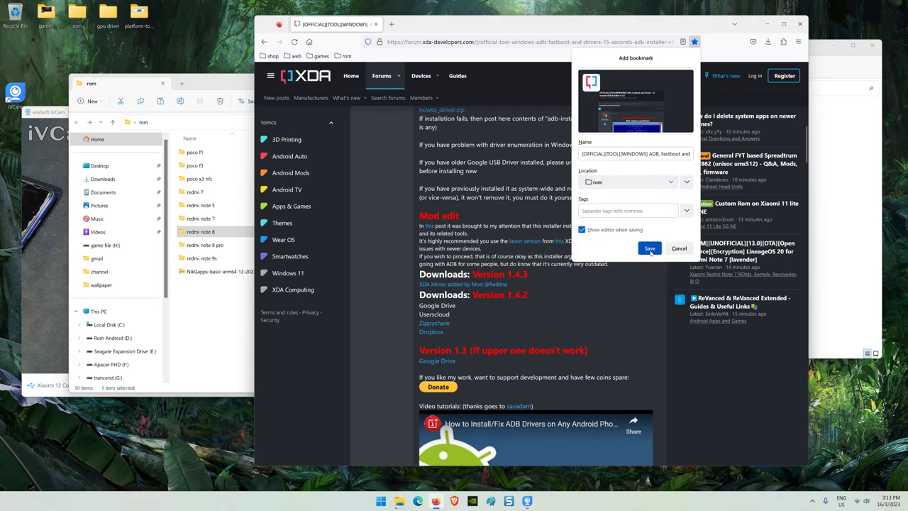
left_click(652, 248)
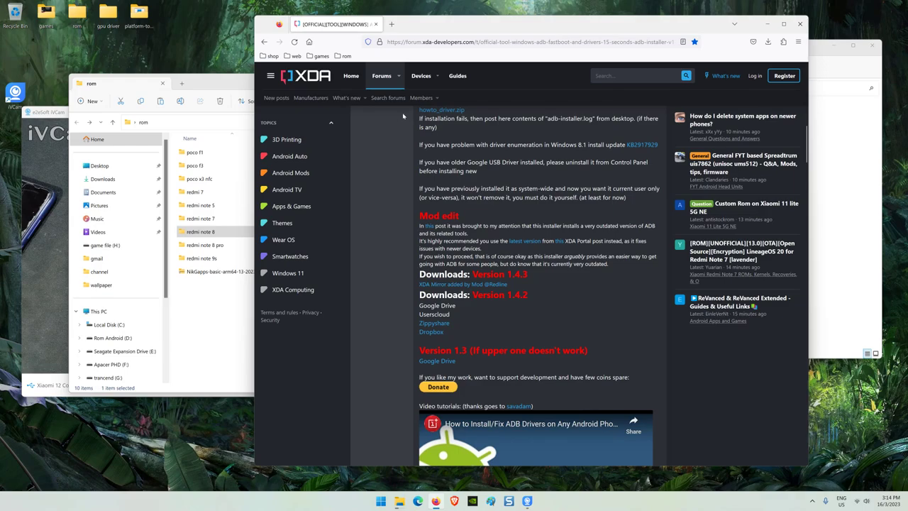
- Open the bookmarked crDroid v9 download page for the Redmi Note 8 Pro and dismiss the ad-blocker notice
left_click(345, 56)
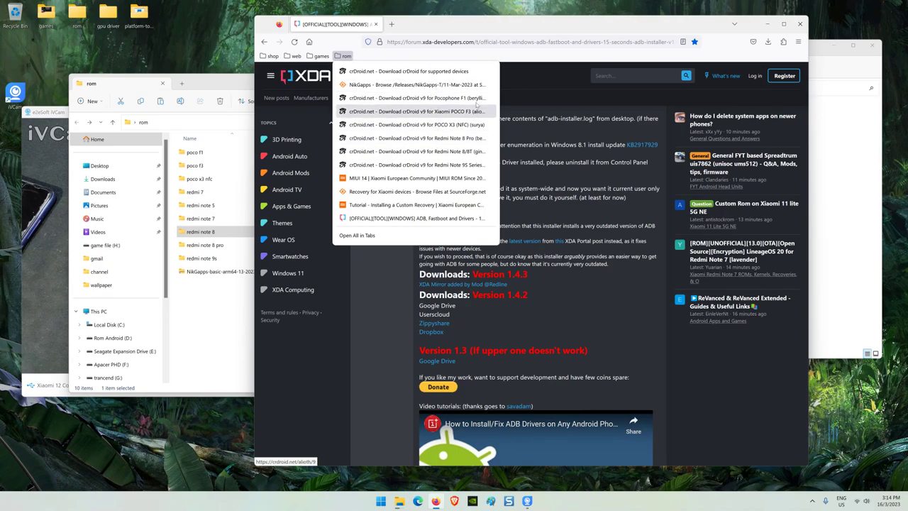
left_click(471, 139)
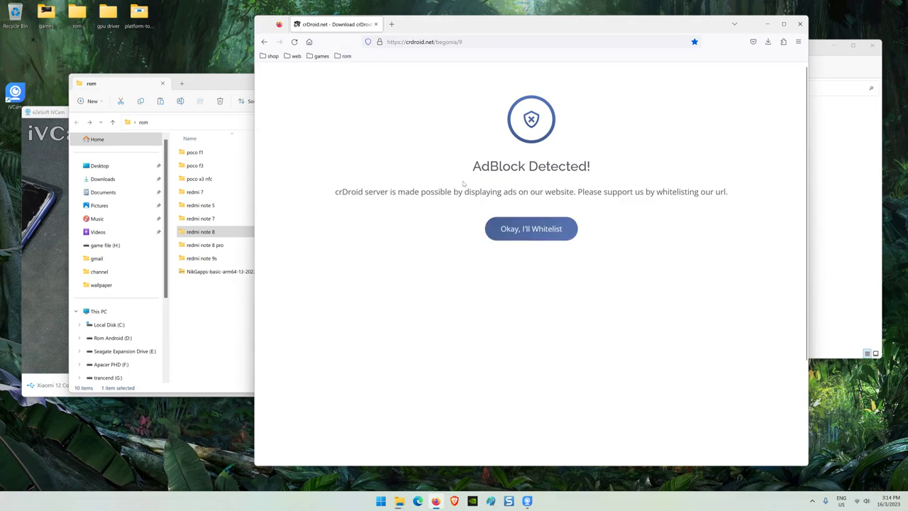
left_click(500, 228)
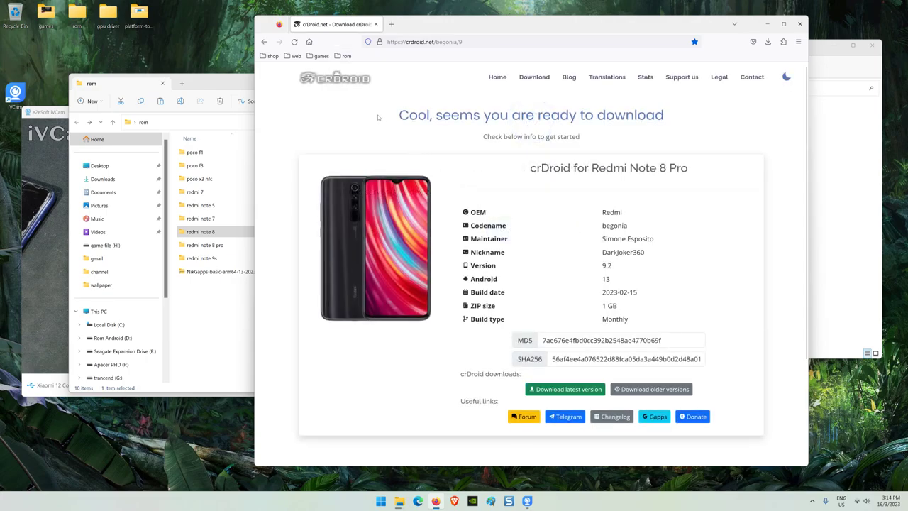
- Search Google for magisk and open the topjohnwu/Magisk releases page on GitHub
left_click(310, 42)
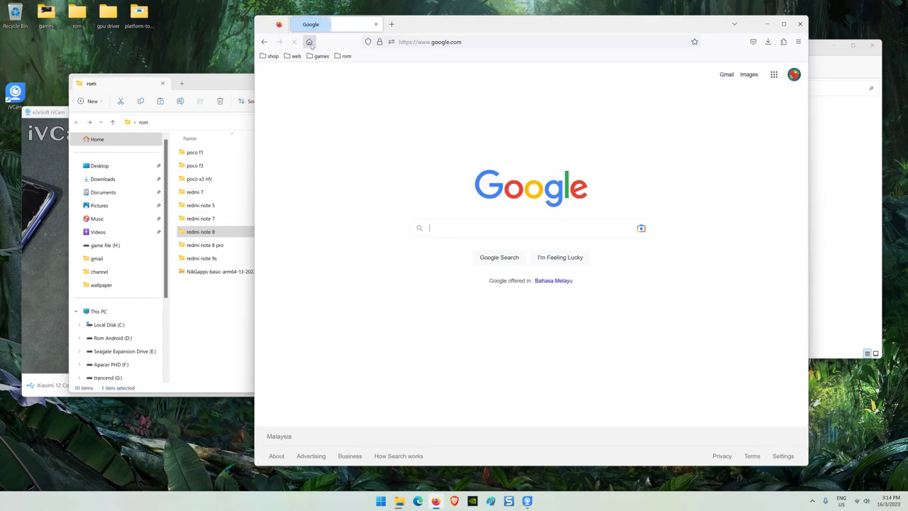
left_click(486, 225)
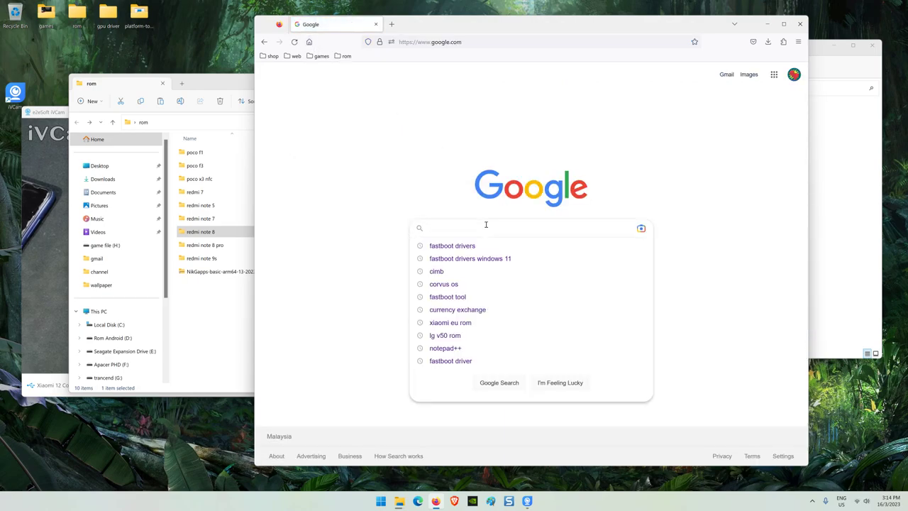
type("mag")
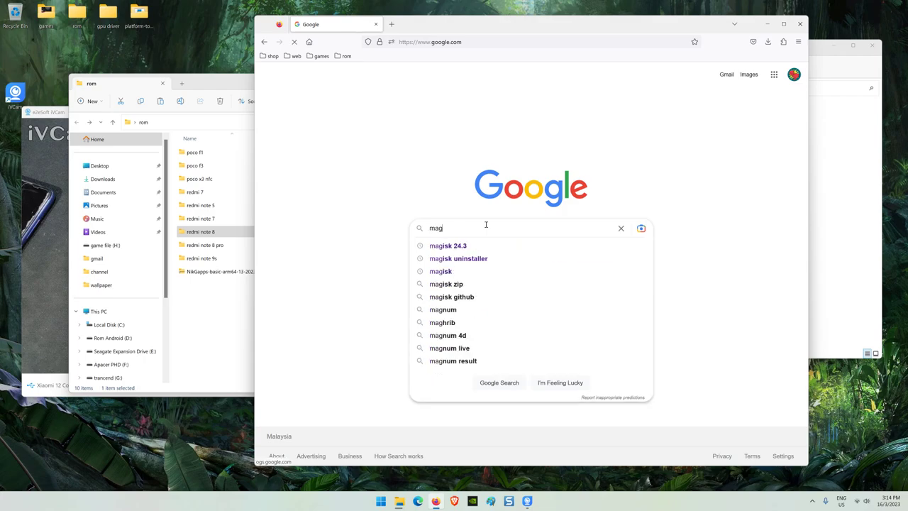
type("isk")
key("Return")
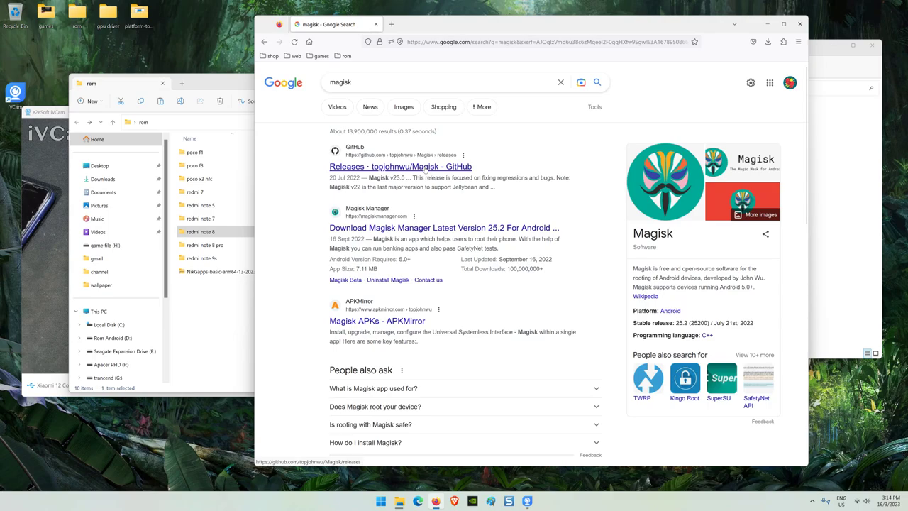
left_click(425, 167)
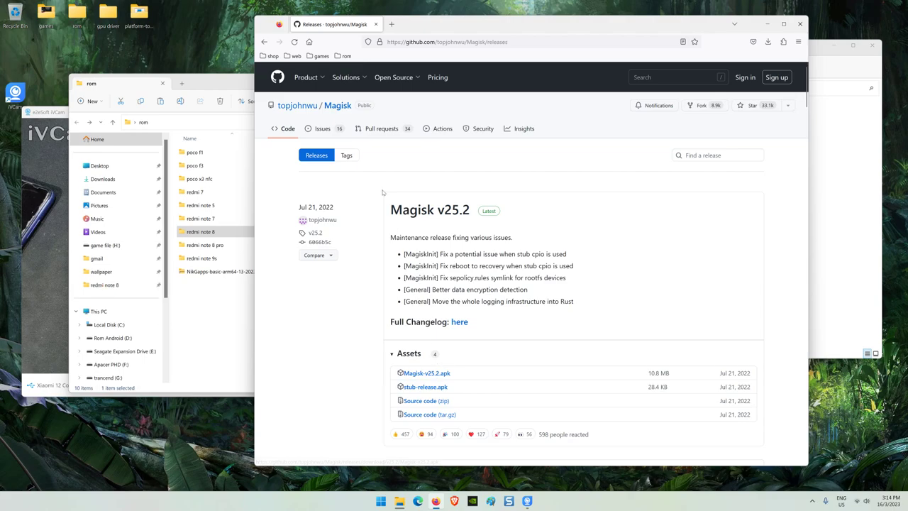
- Examine the download and installation guide on magiskmanager.com, and return to the Magisk releases page on GitHub
key("alt+Left")
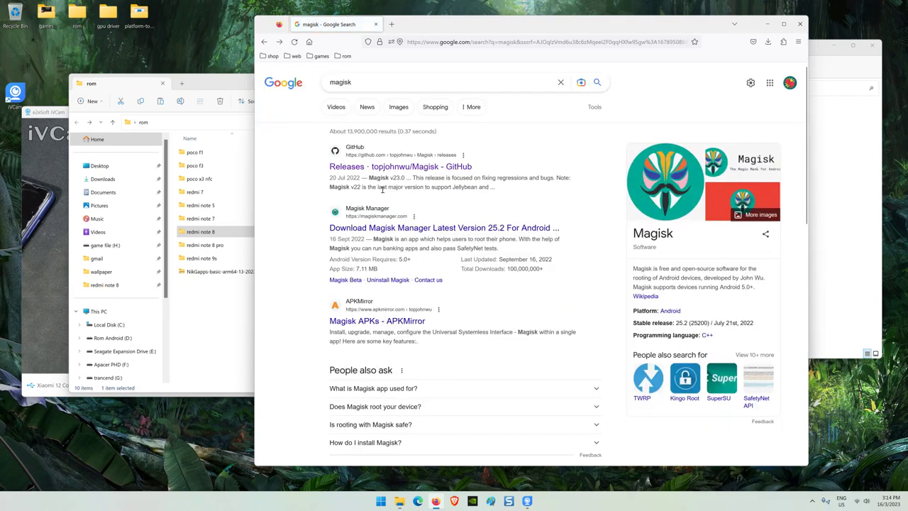
left_click(390, 228)
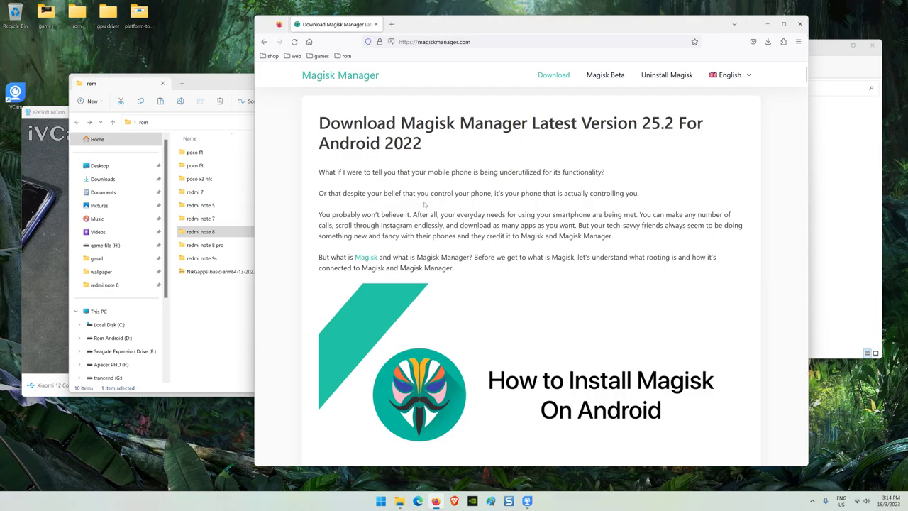
scroll(426, 206, "down", 5)
scroll(452, 196, "down", 3)
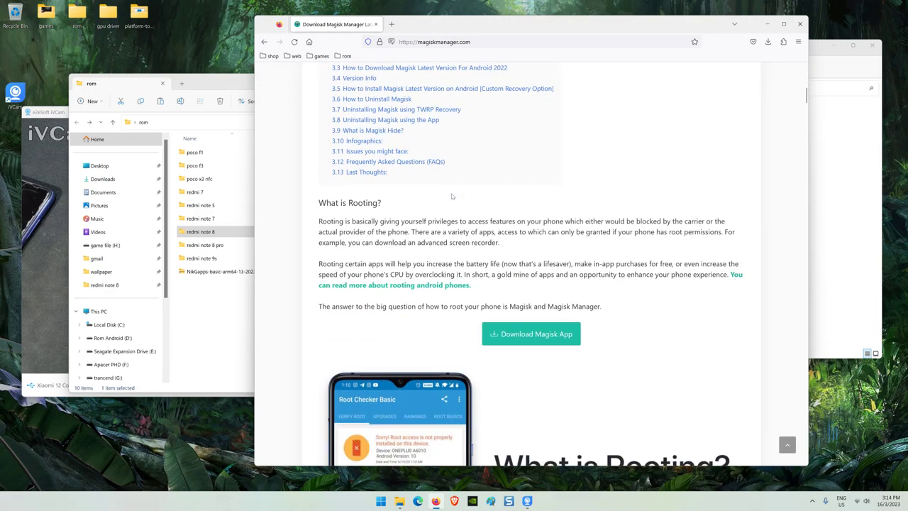
scroll(452, 195, "down", 7)
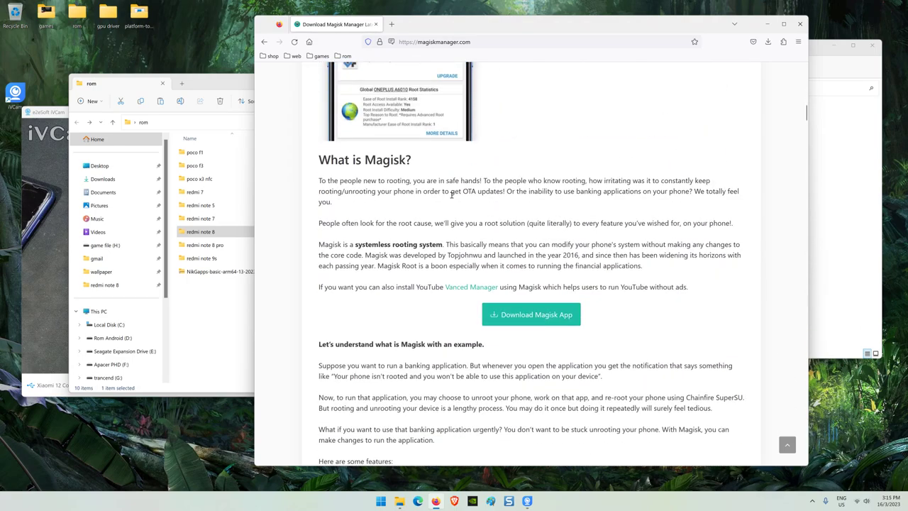
scroll(452, 195, "down", 6)
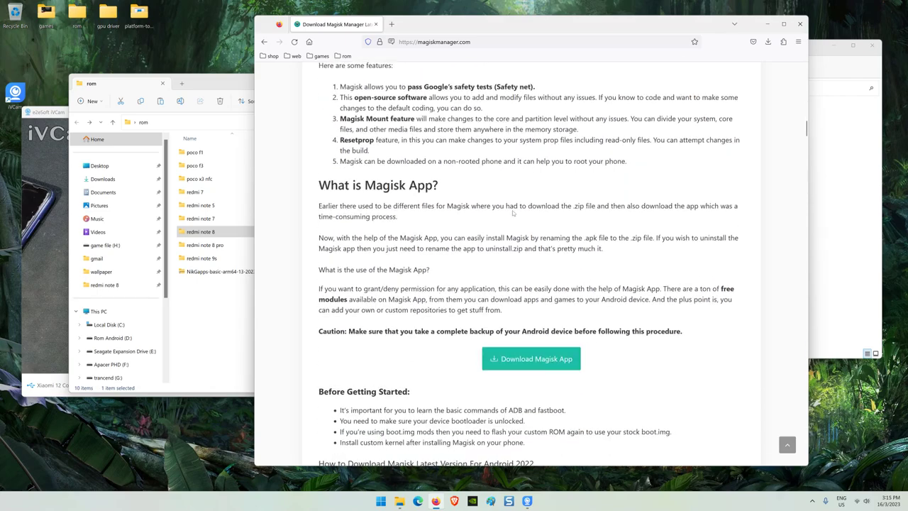
scroll(513, 212, "down", 2)
scroll(513, 212, "down", 6)
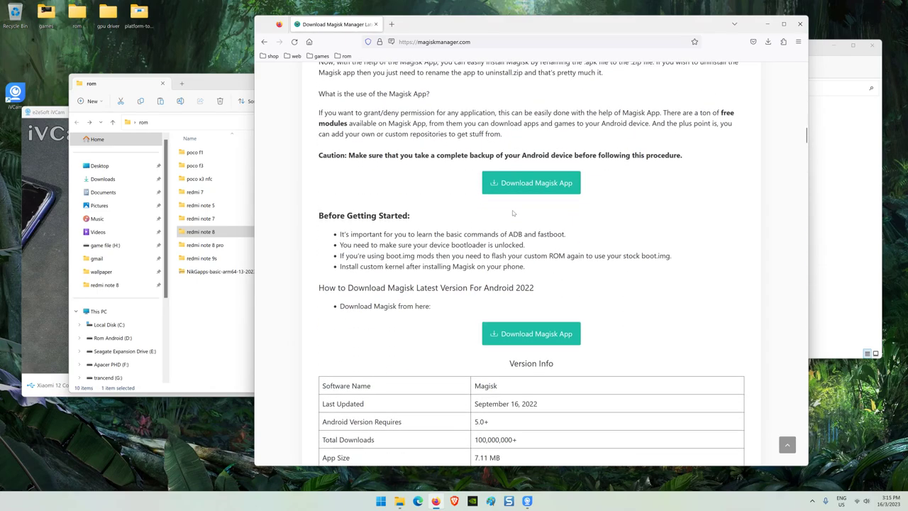
scroll(513, 212, "down", 2)
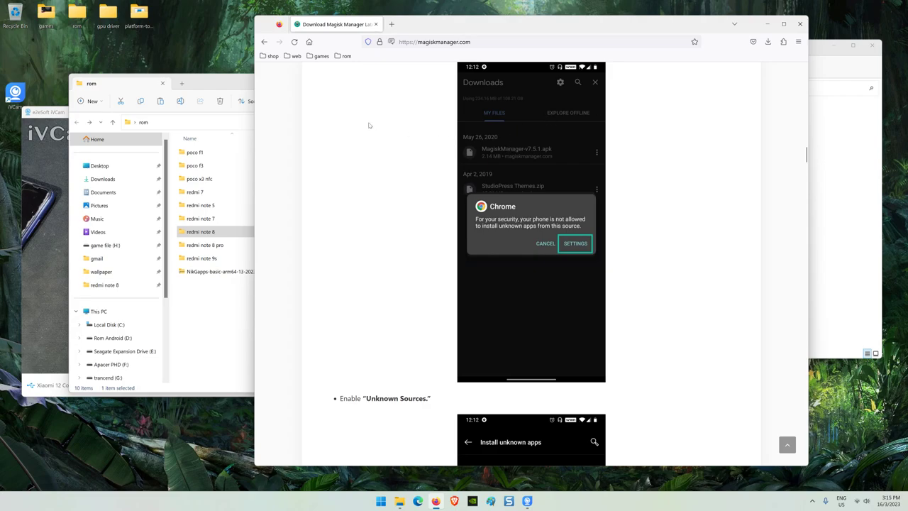
key("alt+Left")
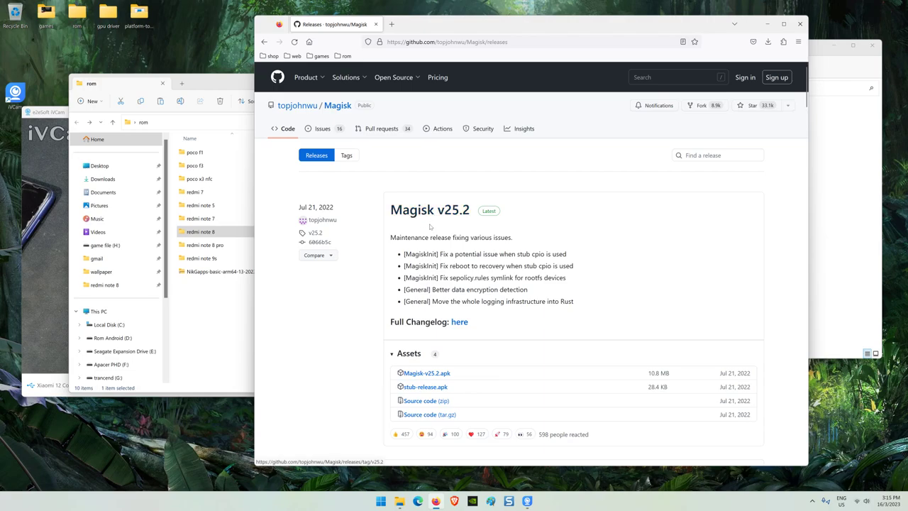
- Download Magisk-v25.2.apk from the release assets, show it in the Downloads folder, and close Firefox
left_click(430, 375)
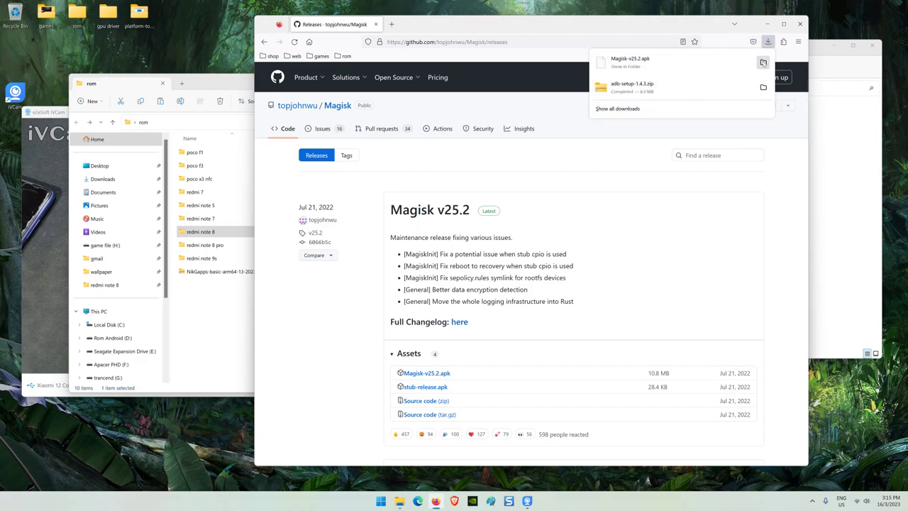
left_click(763, 63)
left_click(799, 25)
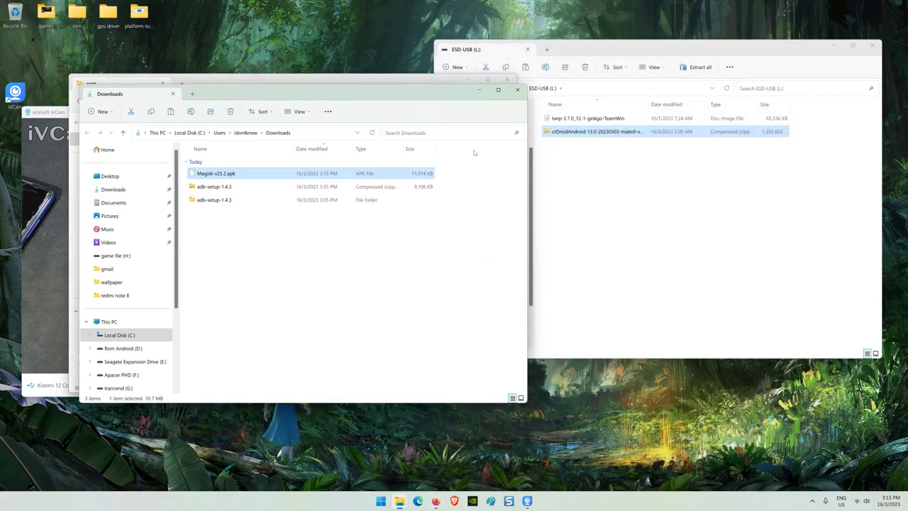
- Extract Magisk-v25.2.apk with 7-Zip into a Magisk-v25.2 folder in Downloads, replacing all conflicting files
right_click(227, 174)
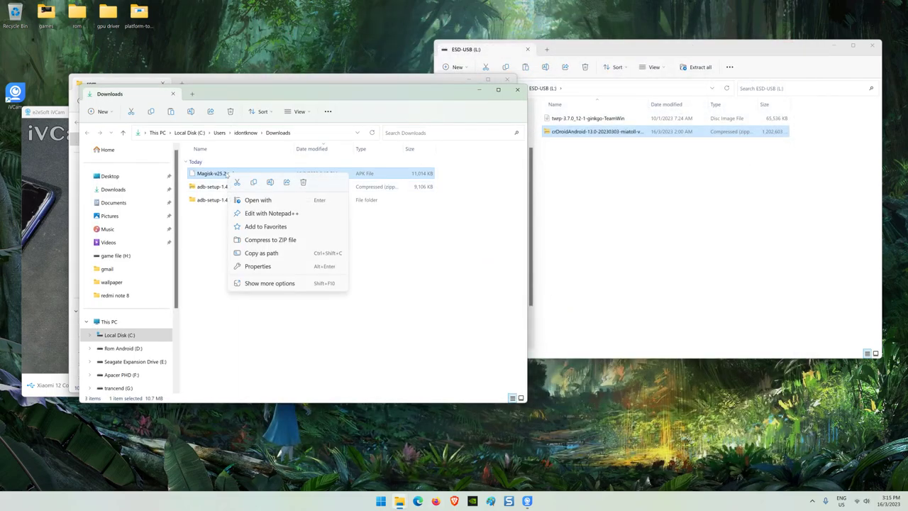
left_click(259, 287)
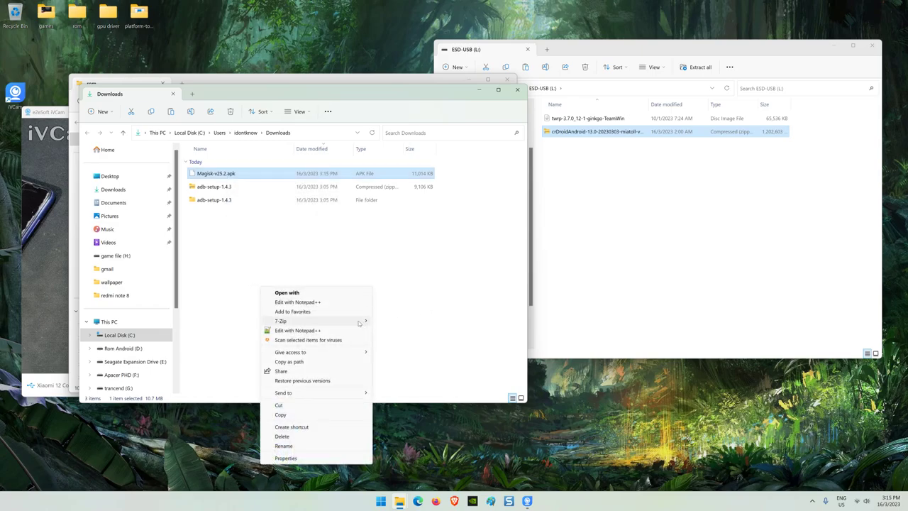
mouse_move(359, 323)
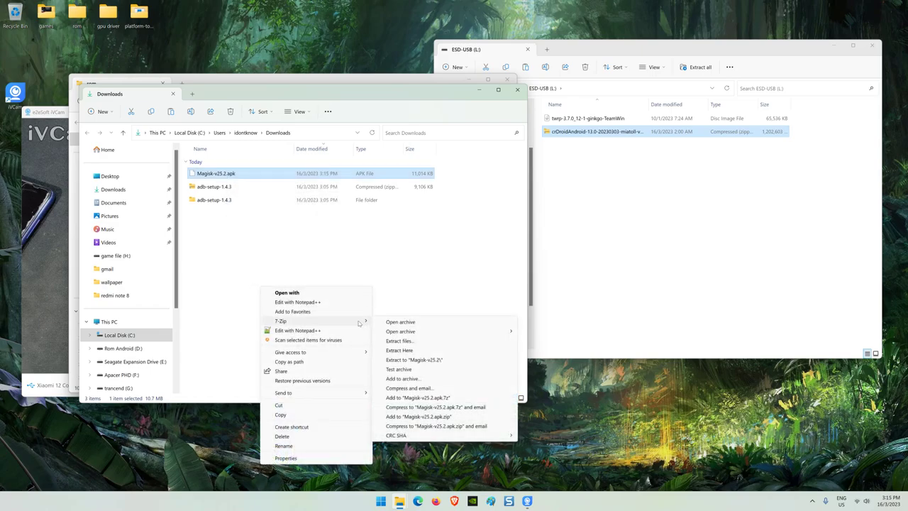
left_click(399, 341)
left_click(438, 303)
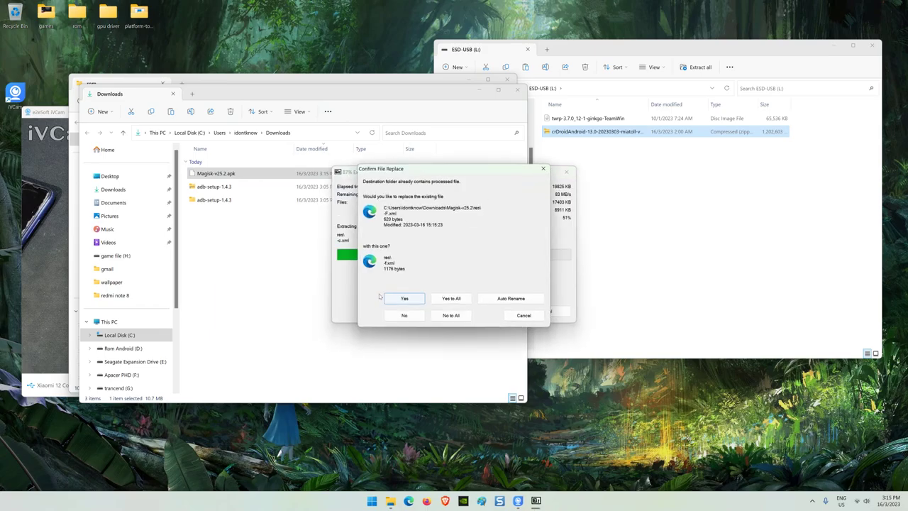
left_click(449, 298)
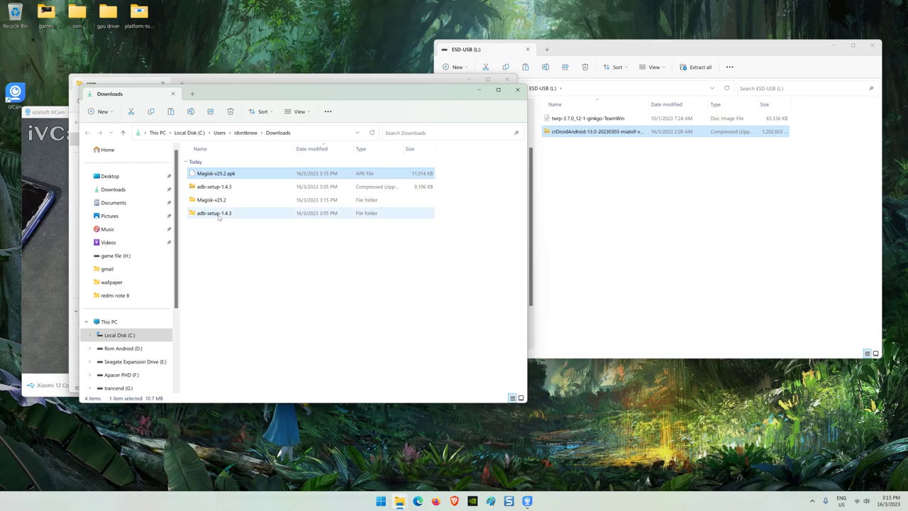
- Compress the entire contents of the extracted Magisk-v25.2 folder with 7-Zip into Magisk-v25.2.zip
double_click(212, 200)
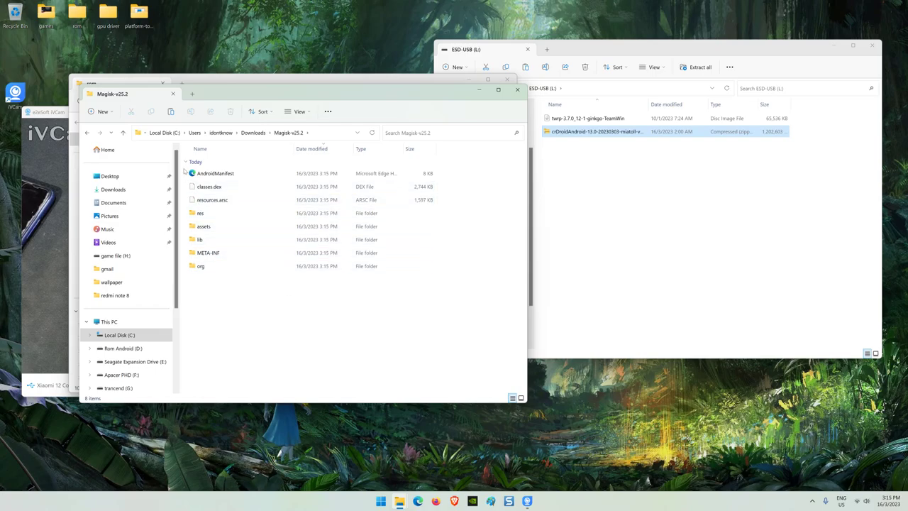
left_click_drag(183, 169, 250, 243)
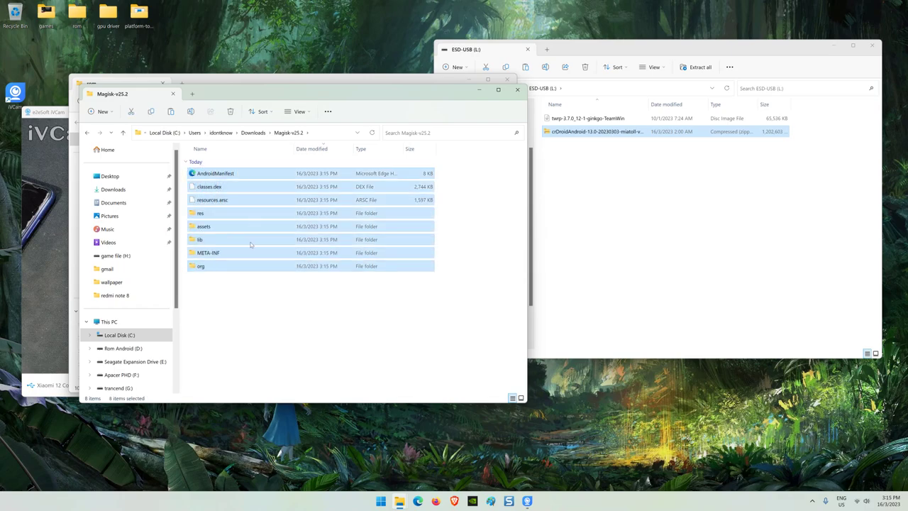
right_click(268, 202)
left_click(304, 286)
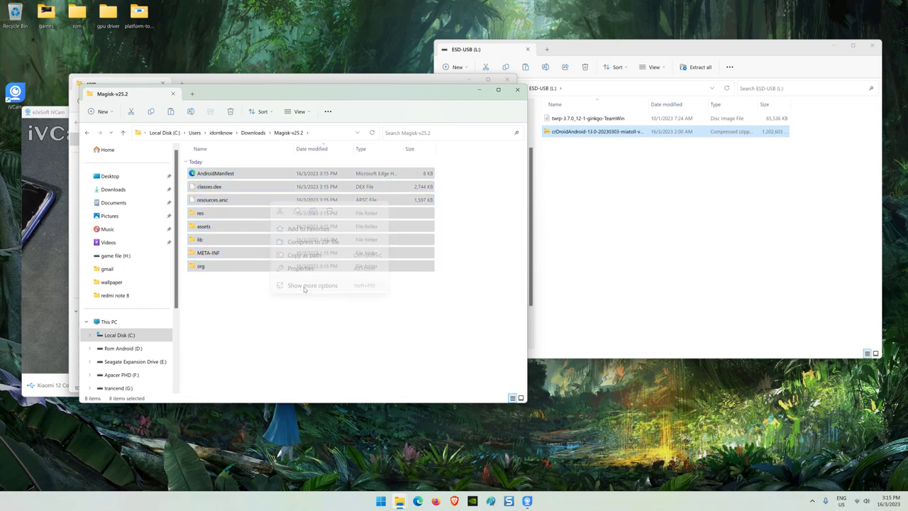
mouse_move(383, 303)
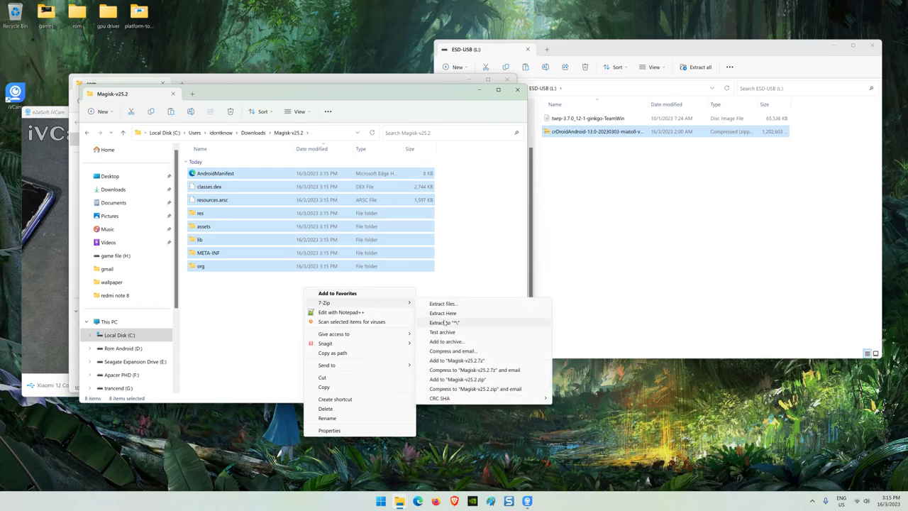
left_click(447, 342)
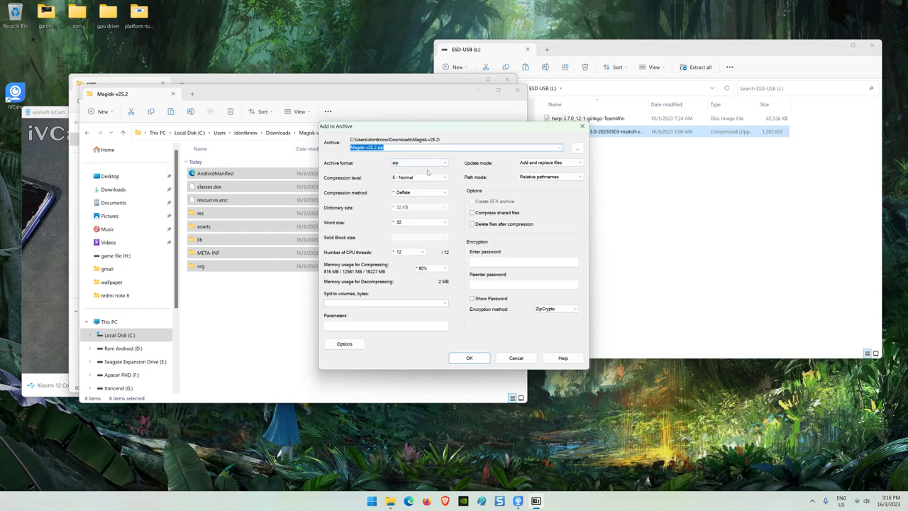
left_click(469, 358)
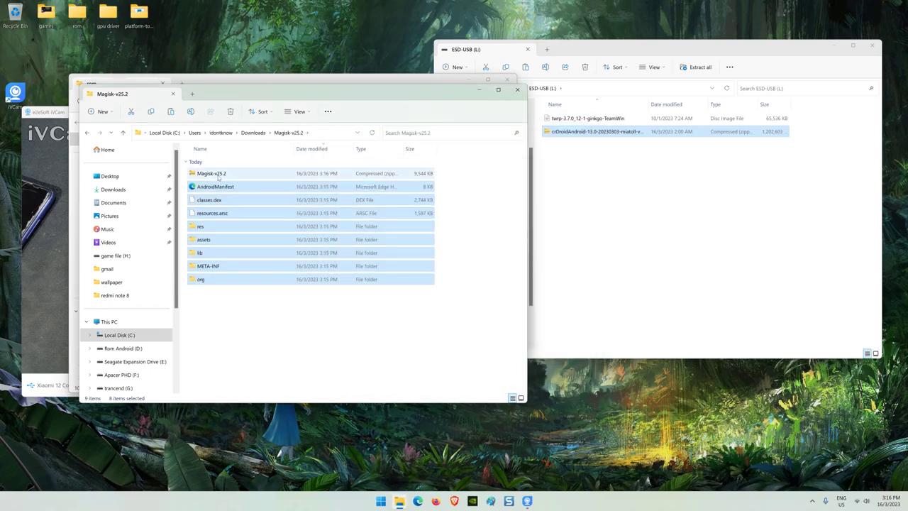
- Move the new Magisk-v25.2 zip archive from its folder up to the Downloads folder
left_click(218, 175)
right_click(218, 175)
key("Escape")
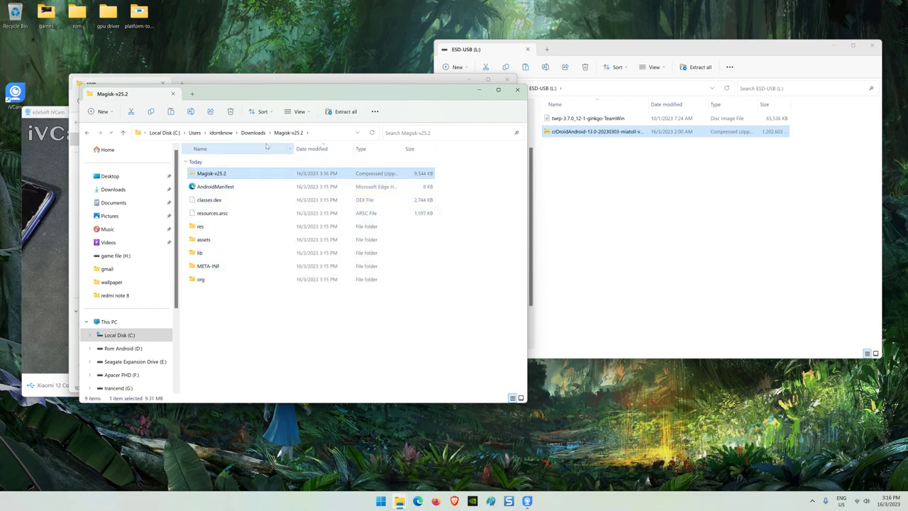
left_click(253, 133)
right_click(261, 277)
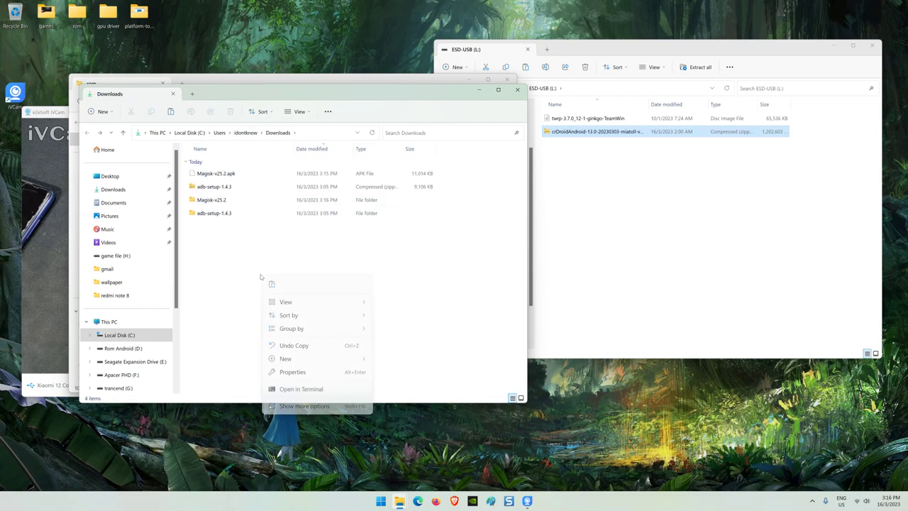
left_click(272, 284)
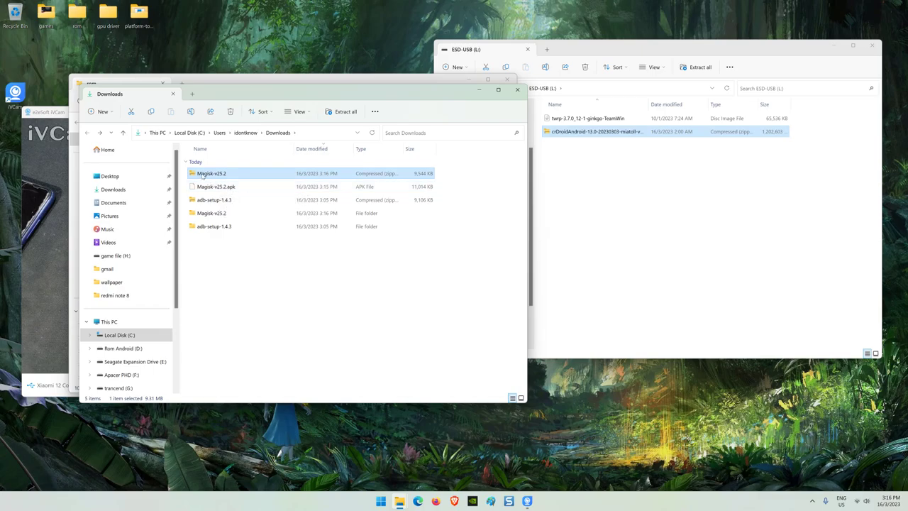
- Copy the Magisk-v25.2 zip from Downloads to the ESD-USB (L:) drive and close the File Explorer windows
left_click_drag(212, 173, 552, 217)
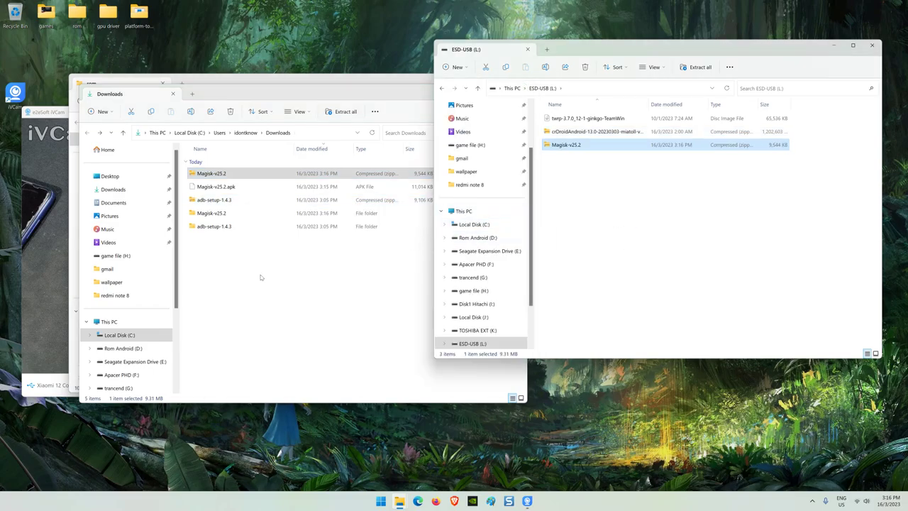
left_click(381, 95)
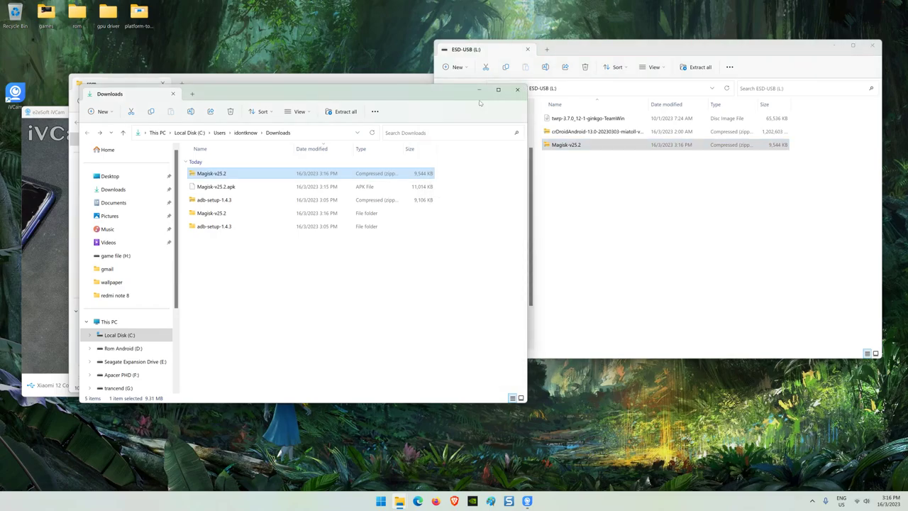
left_click(516, 85)
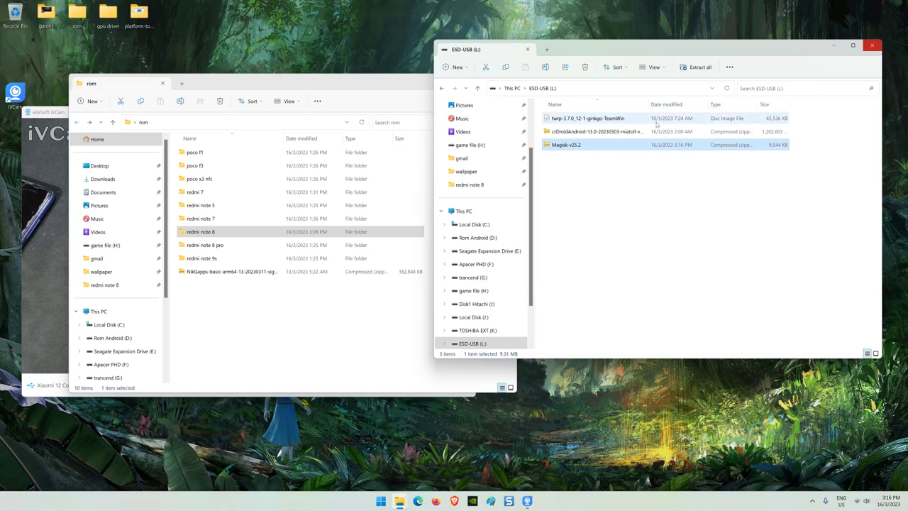
left_click(876, 48)
key("alt+F4")
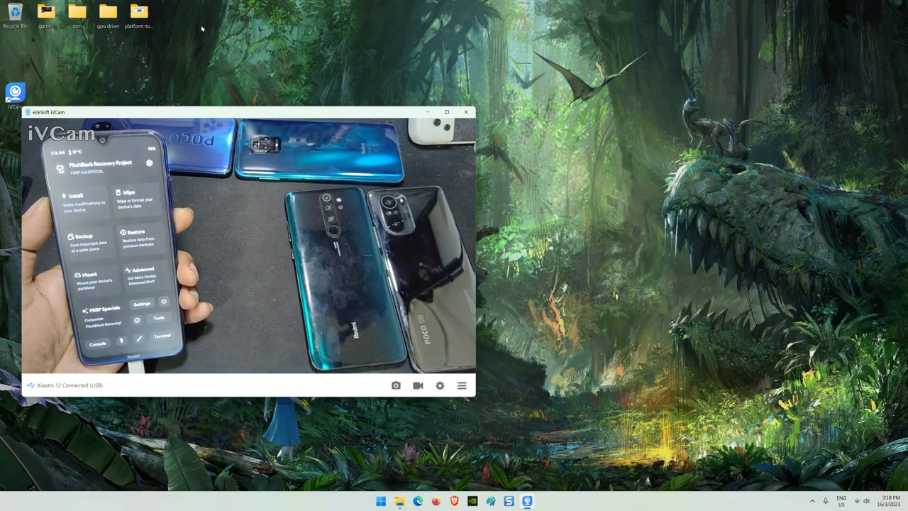
- Show the PBRP and TWRP recovery files in the rom folder's redmi note 8 subfolder, with the window beside the phone camera view
double_click(85, 21)
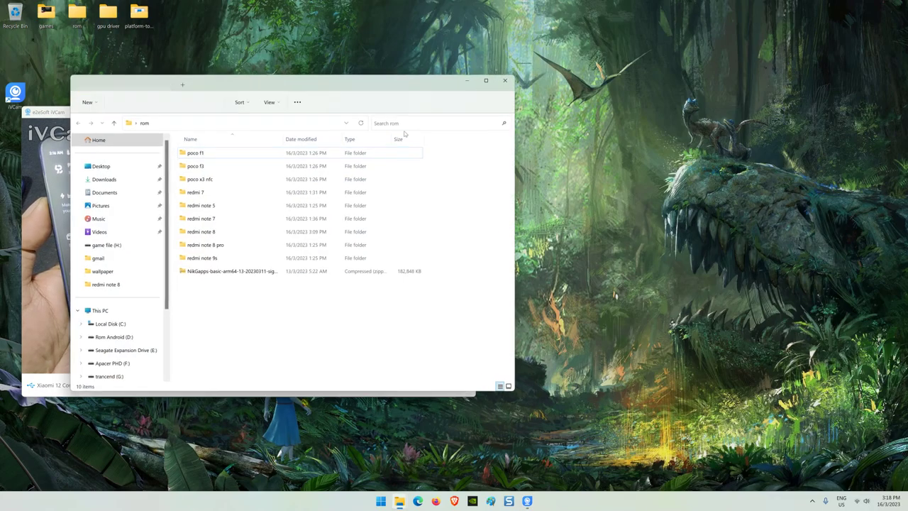
double_click(214, 232)
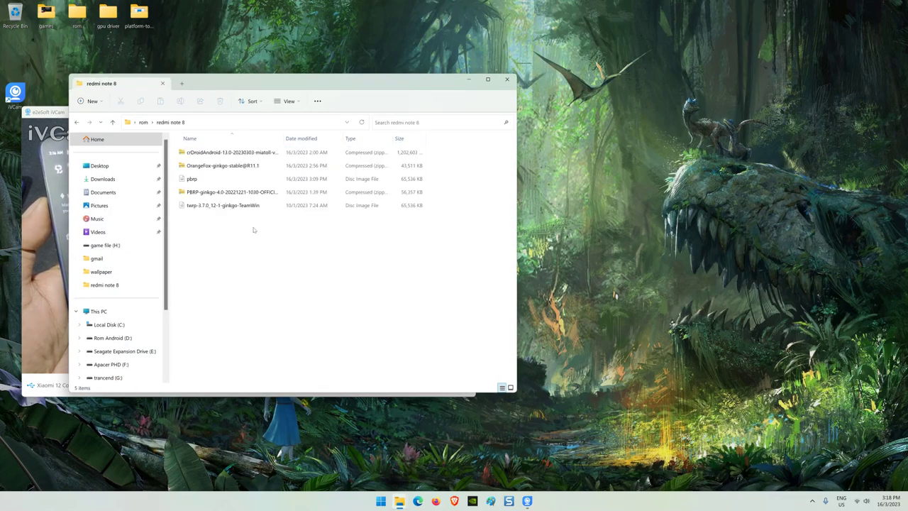
left_click(220, 197)
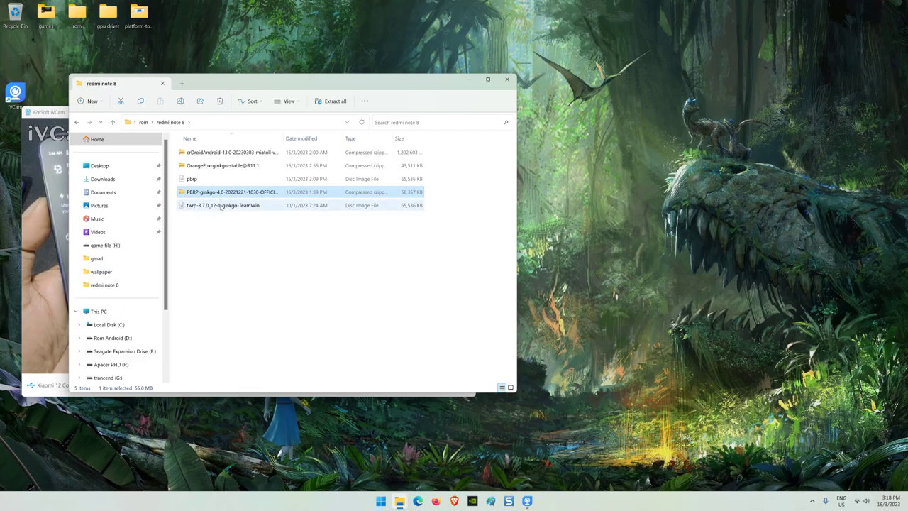
left_click(221, 205)
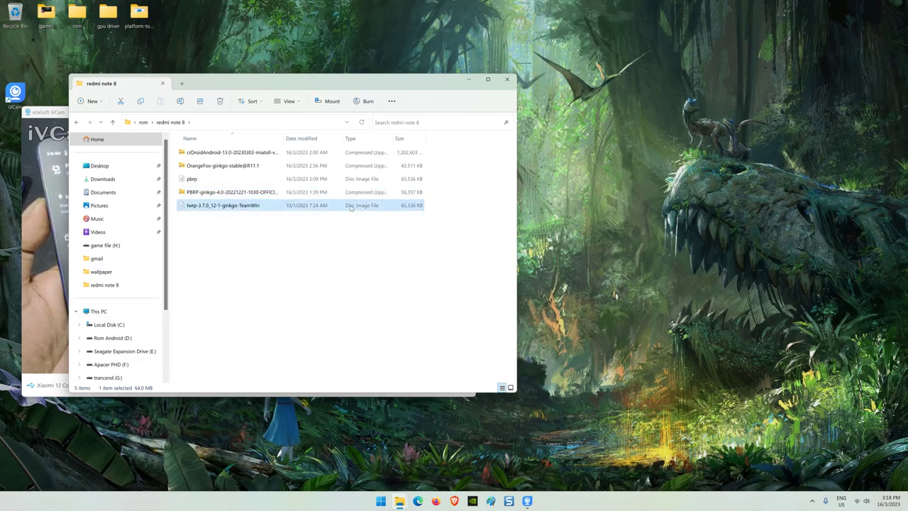
left_click_drag(298, 81, 576, 90)
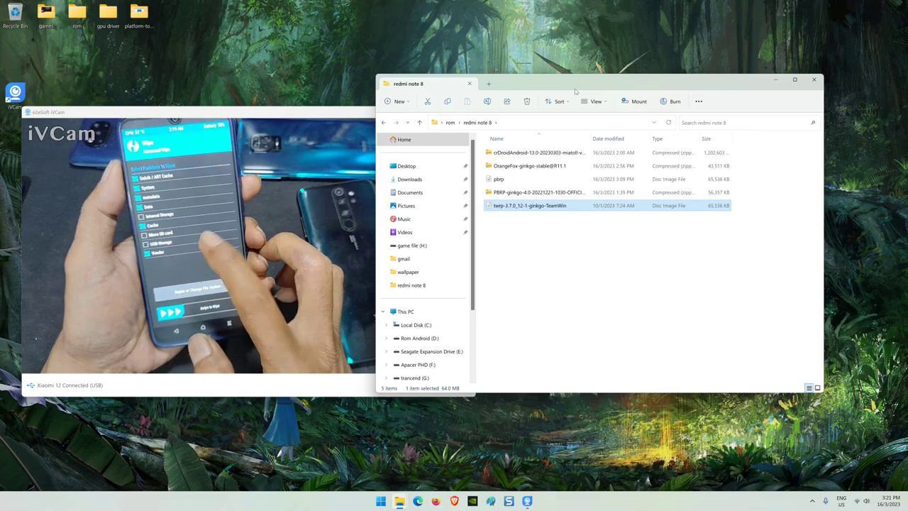
- Examine the recovery, vbmeta and vendor files inside the crDroidAndroid 13.0 zip, and return to the redmi note 8 folder
double_click(541, 152)
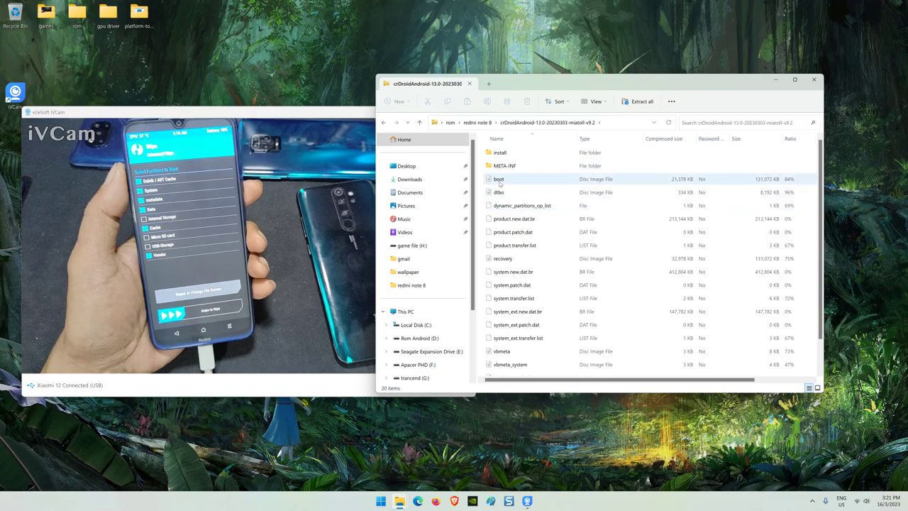
left_click(581, 259)
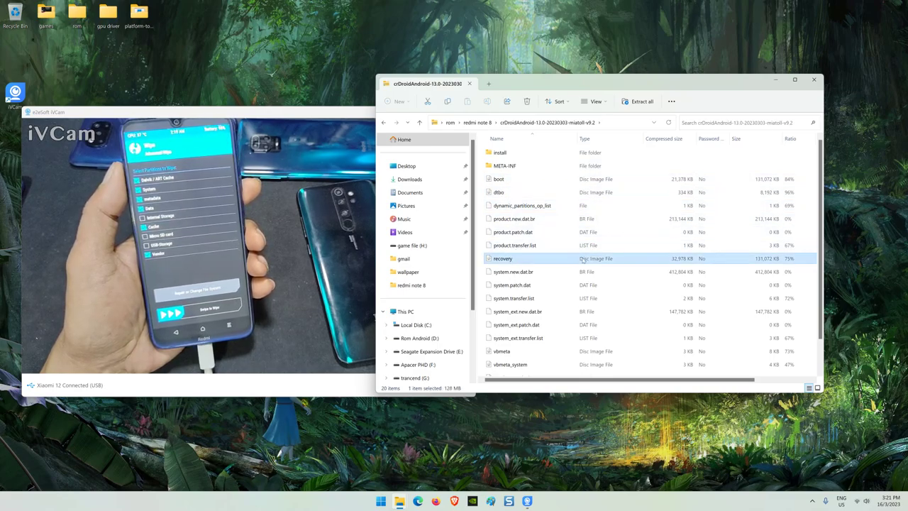
scroll(582, 259, "down", 1)
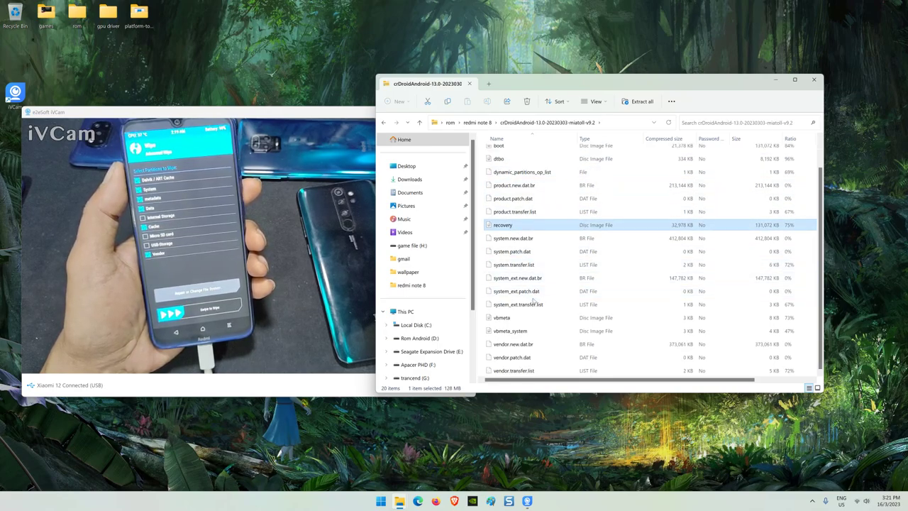
left_click(518, 321)
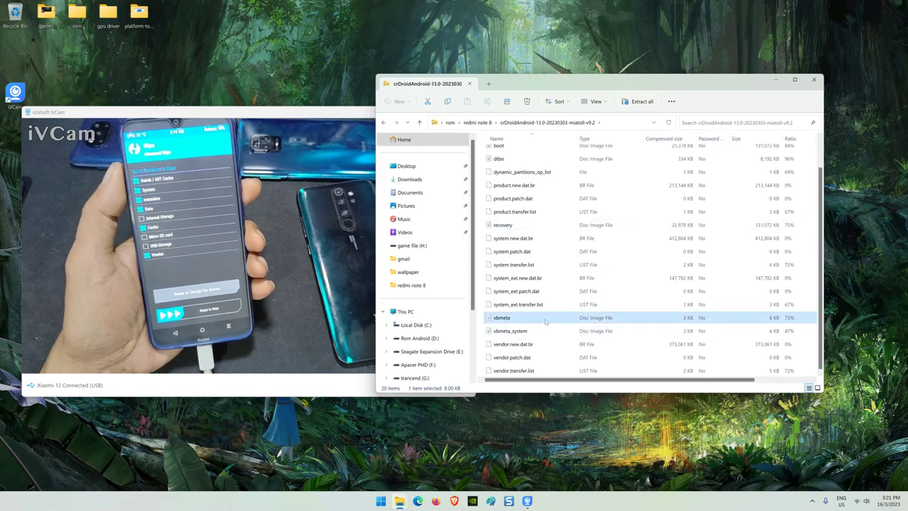
left_click(516, 357)
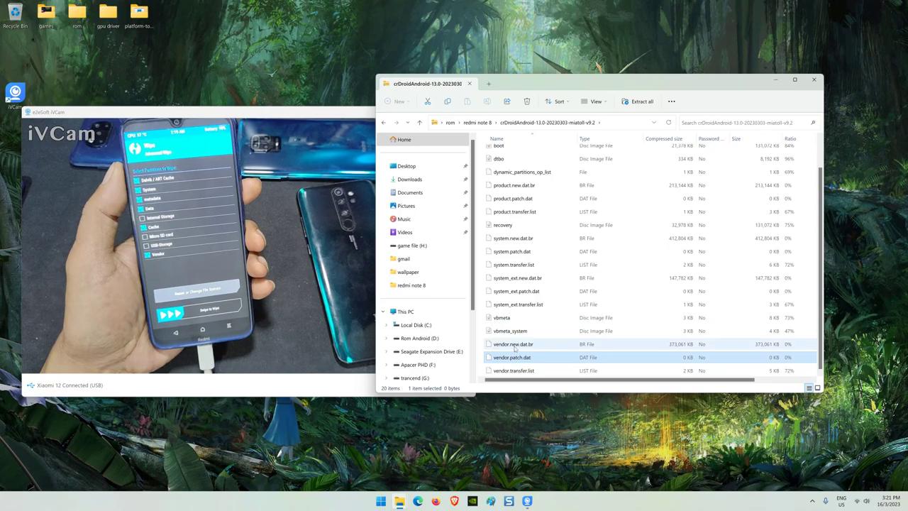
left_click(515, 346)
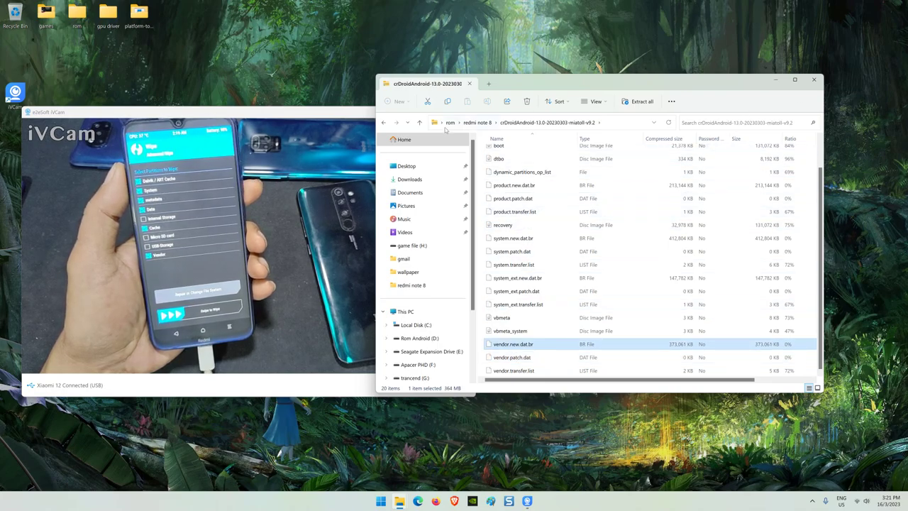
left_click(477, 122)
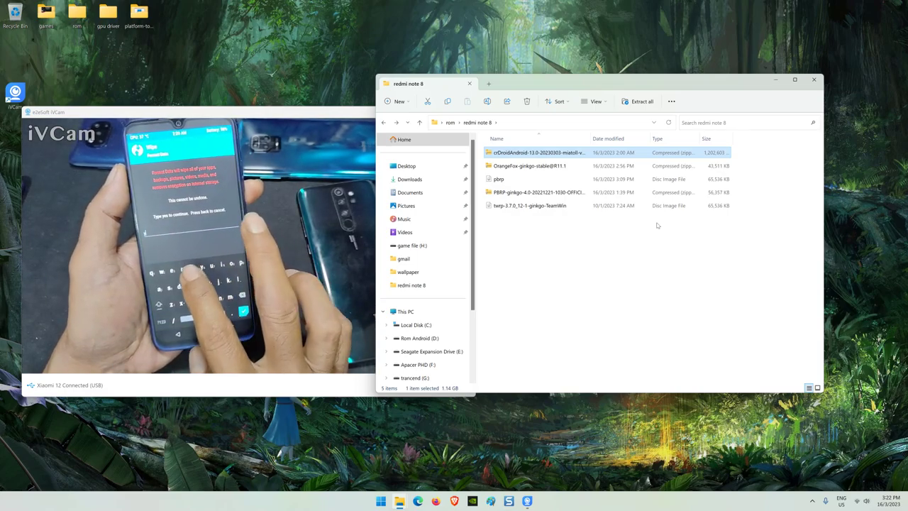
- Open the Downloads folder and point out the Magisk-v25.2.apk file
left_click(415, 180)
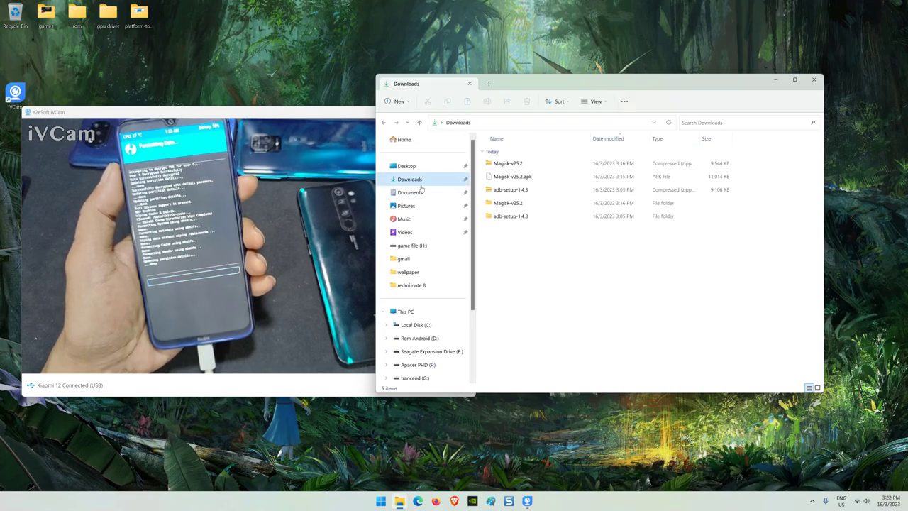
left_click(516, 176)
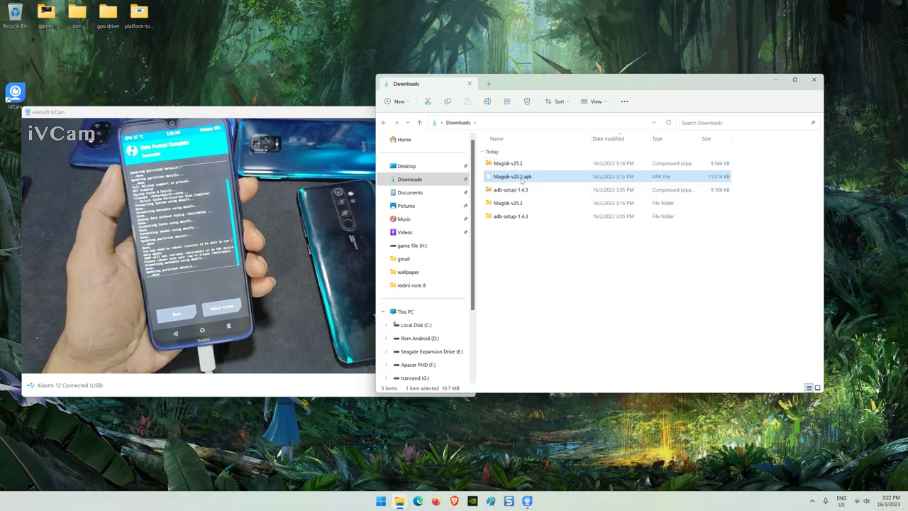
left_click(522, 177)
left_click(527, 243)
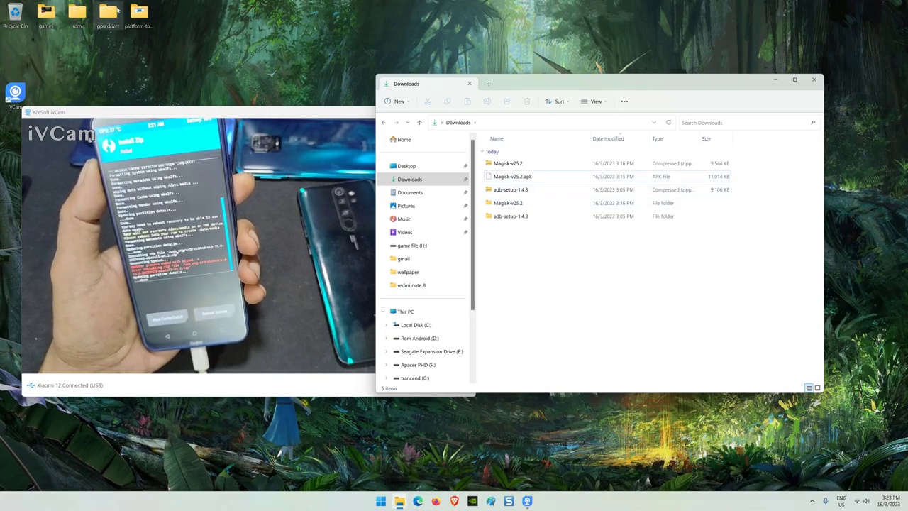
- Open the crDroidAndroid 13.0 zip in the rom folder's redmi note 8 subfolder, using a new window
left_click(80, 16)
double_click(82, 16)
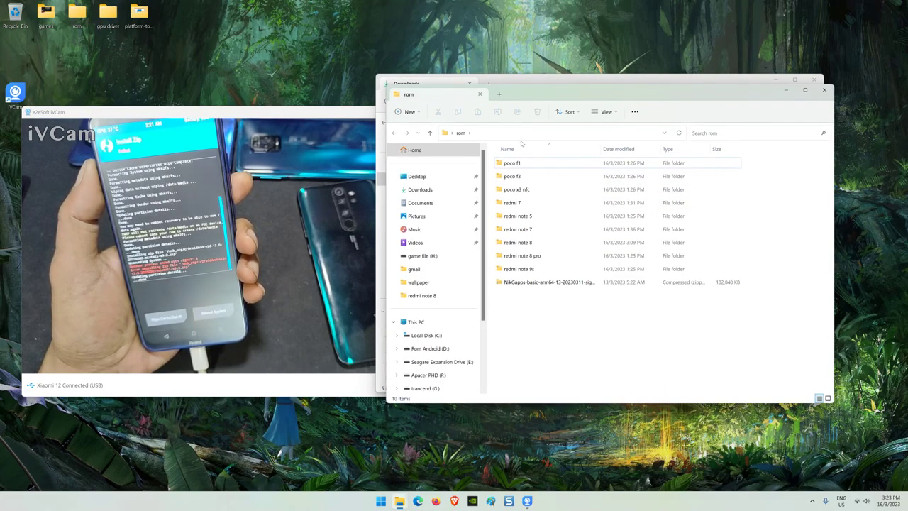
double_click(527, 242)
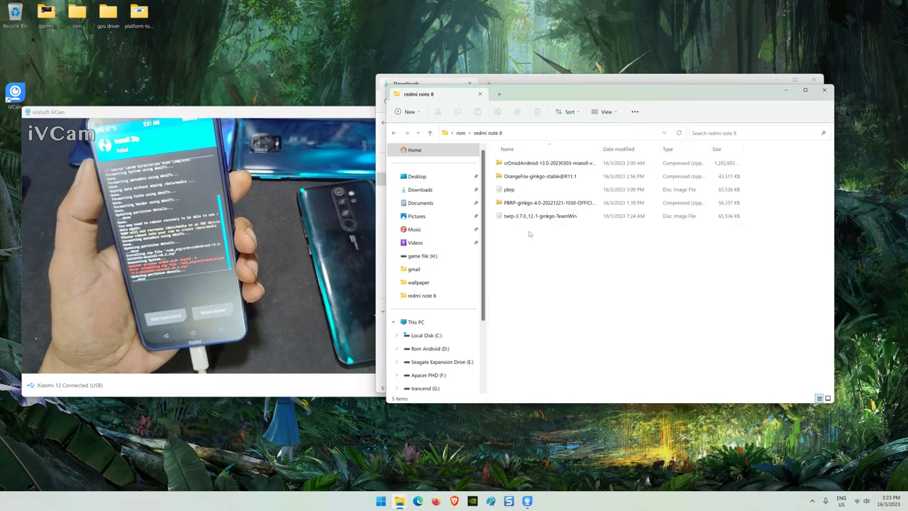
double_click(538, 164)
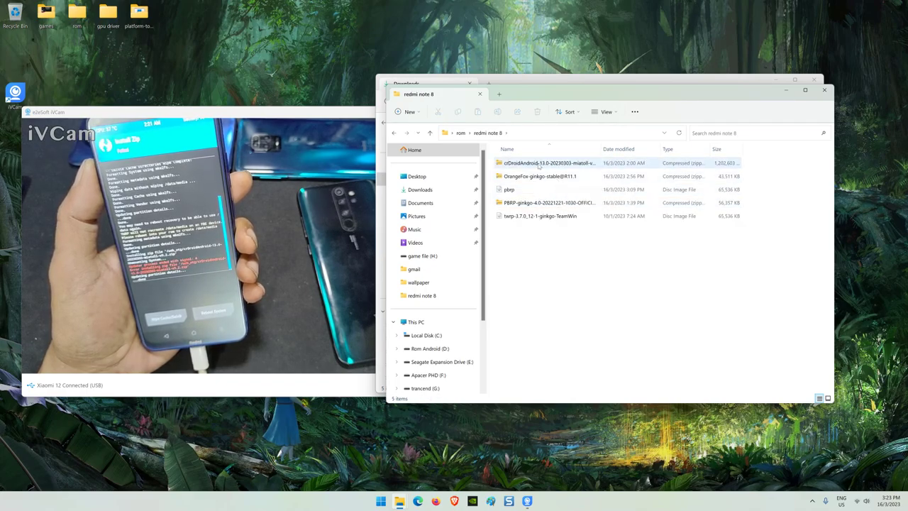